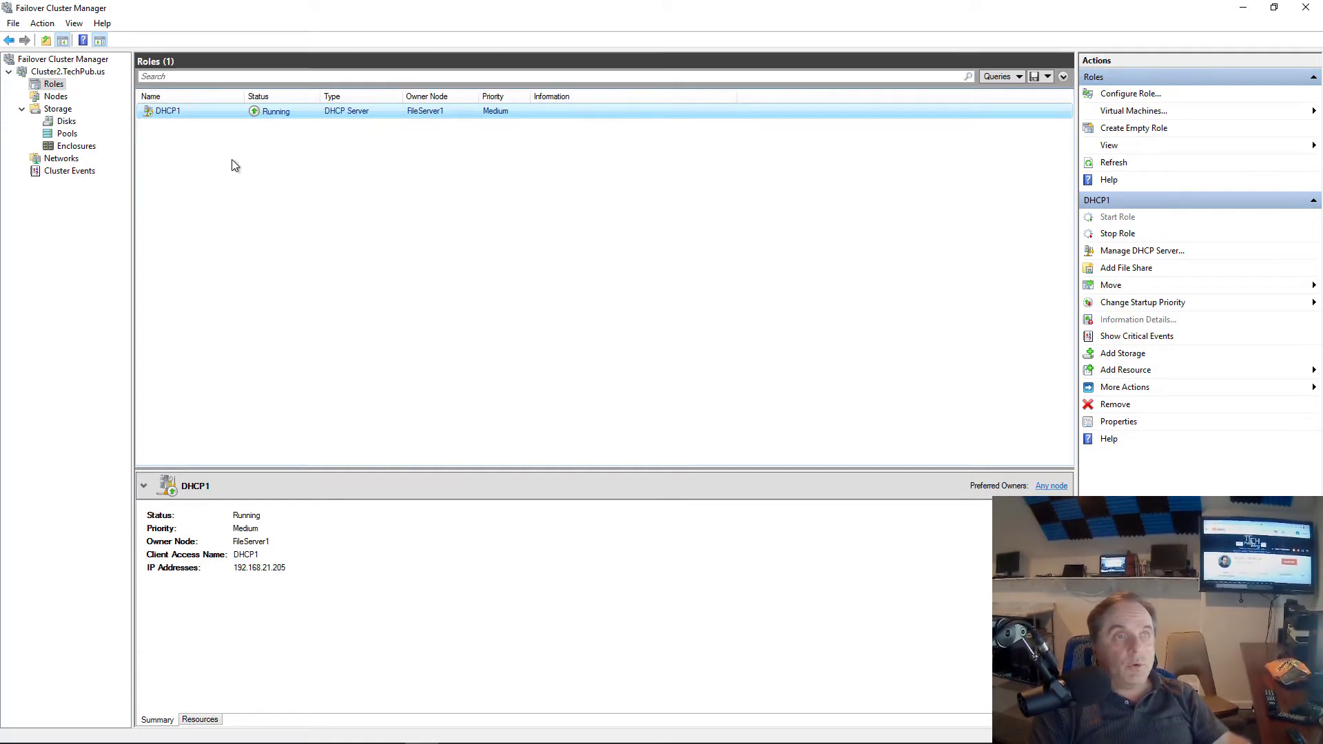
Begin configuring a File Server clustered role, then cancel the wizard
{"action": "left_click", "coordinate": [53, 85]}
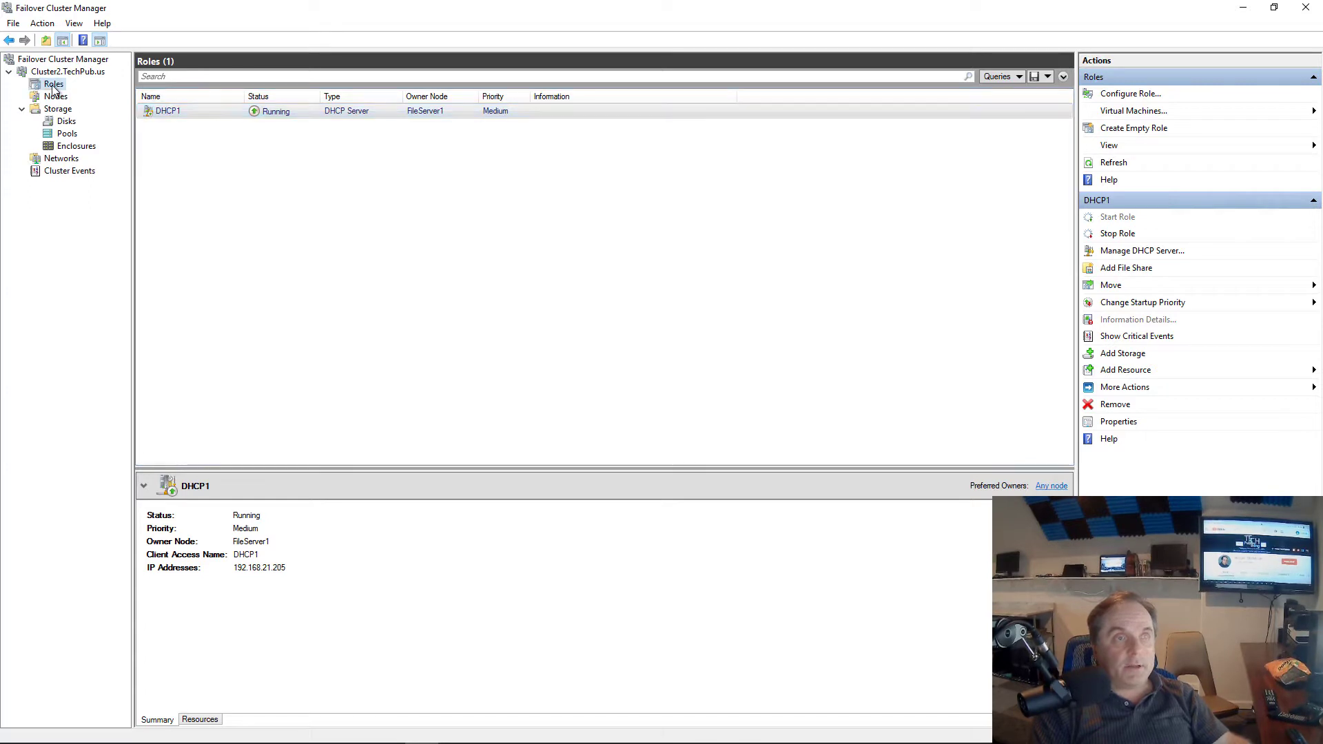
{"action": "right_click", "coordinate": [53, 87]}
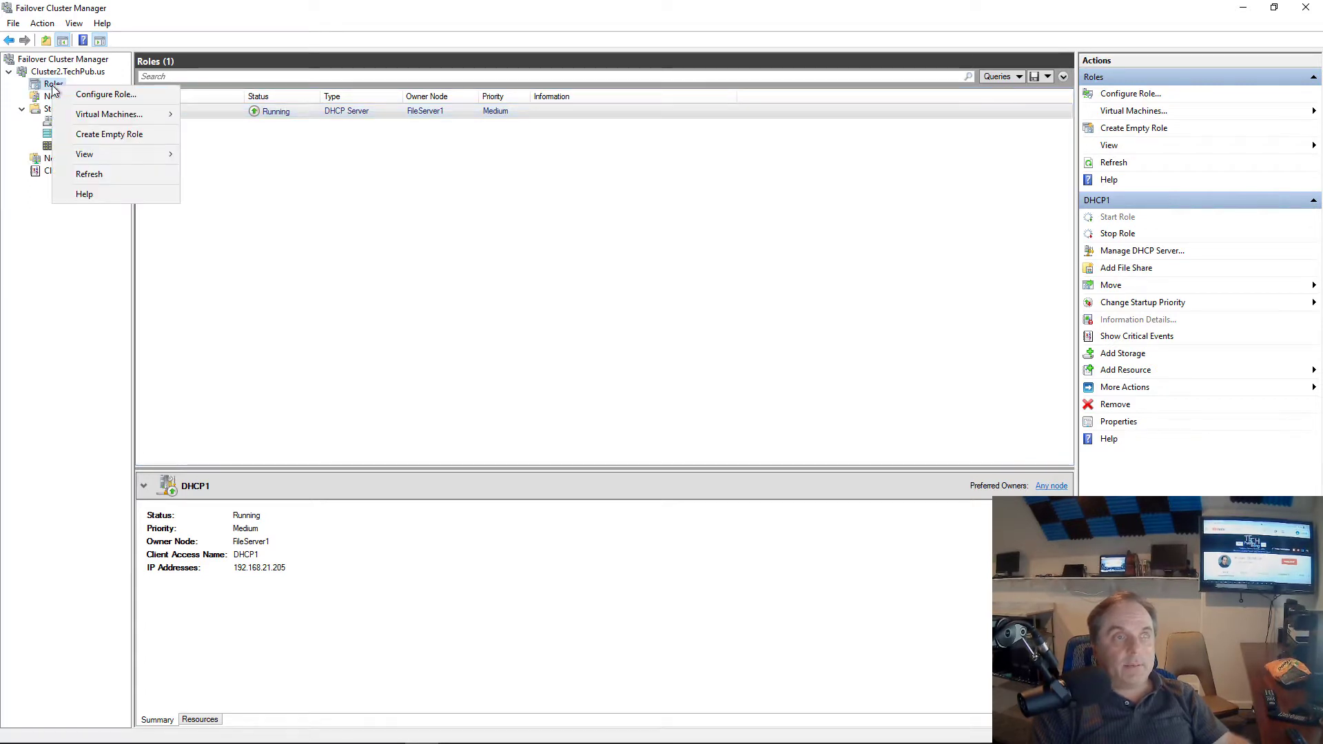
{"action": "left_click", "coordinate": [103, 94]}
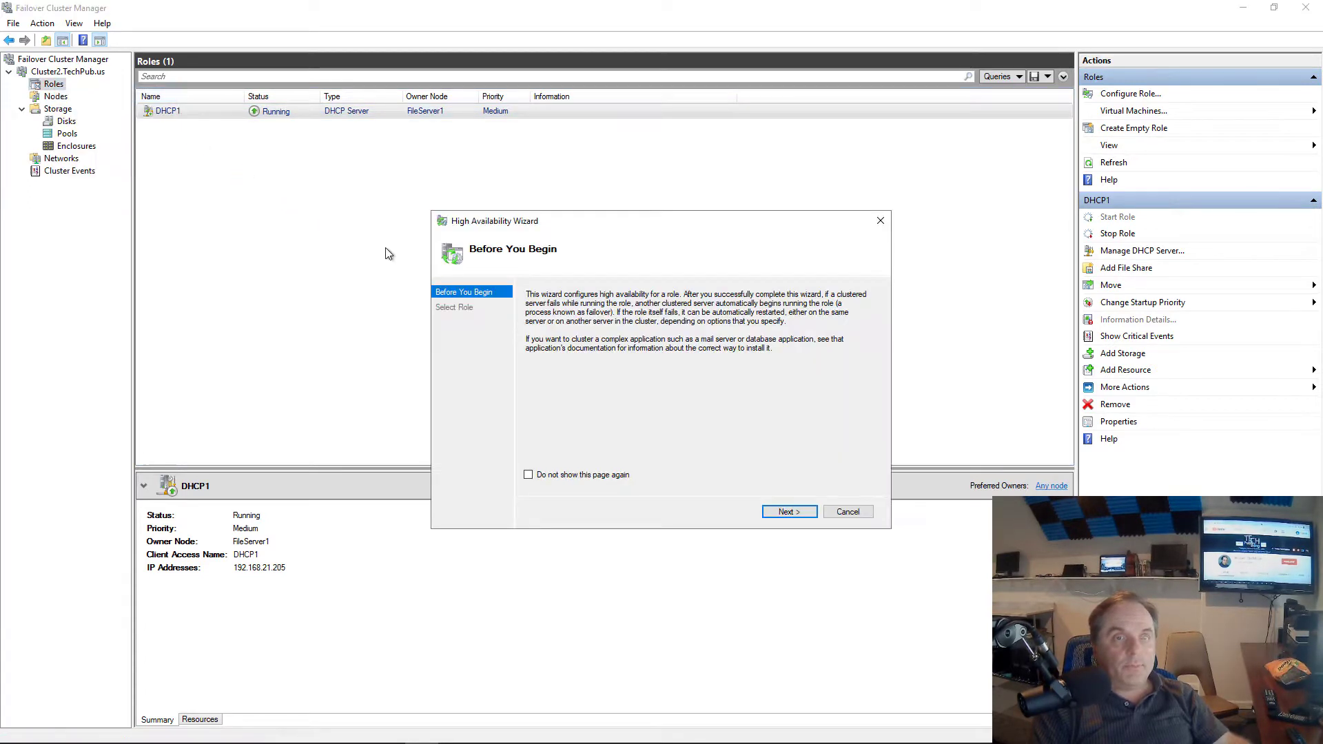
{"action": "left_click", "coordinate": [789, 513]}
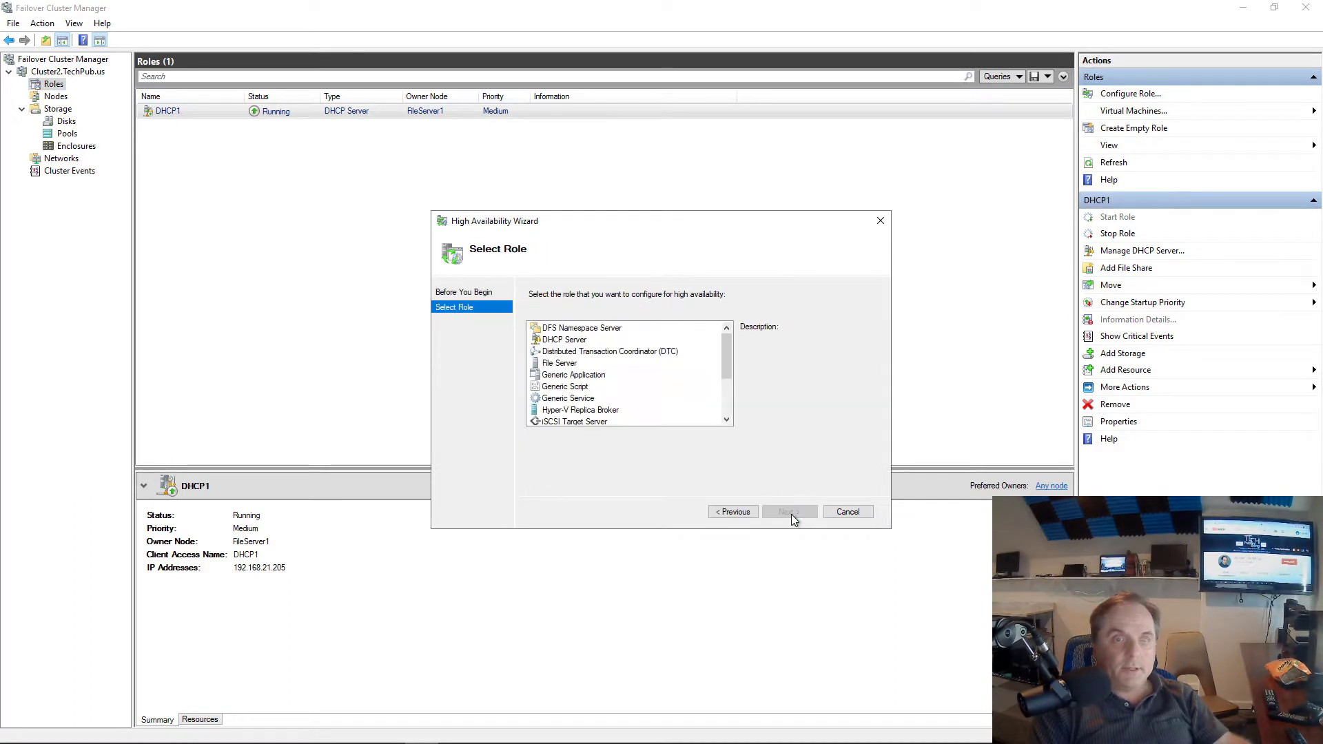
{"action": "left_click", "coordinate": [560, 363]}
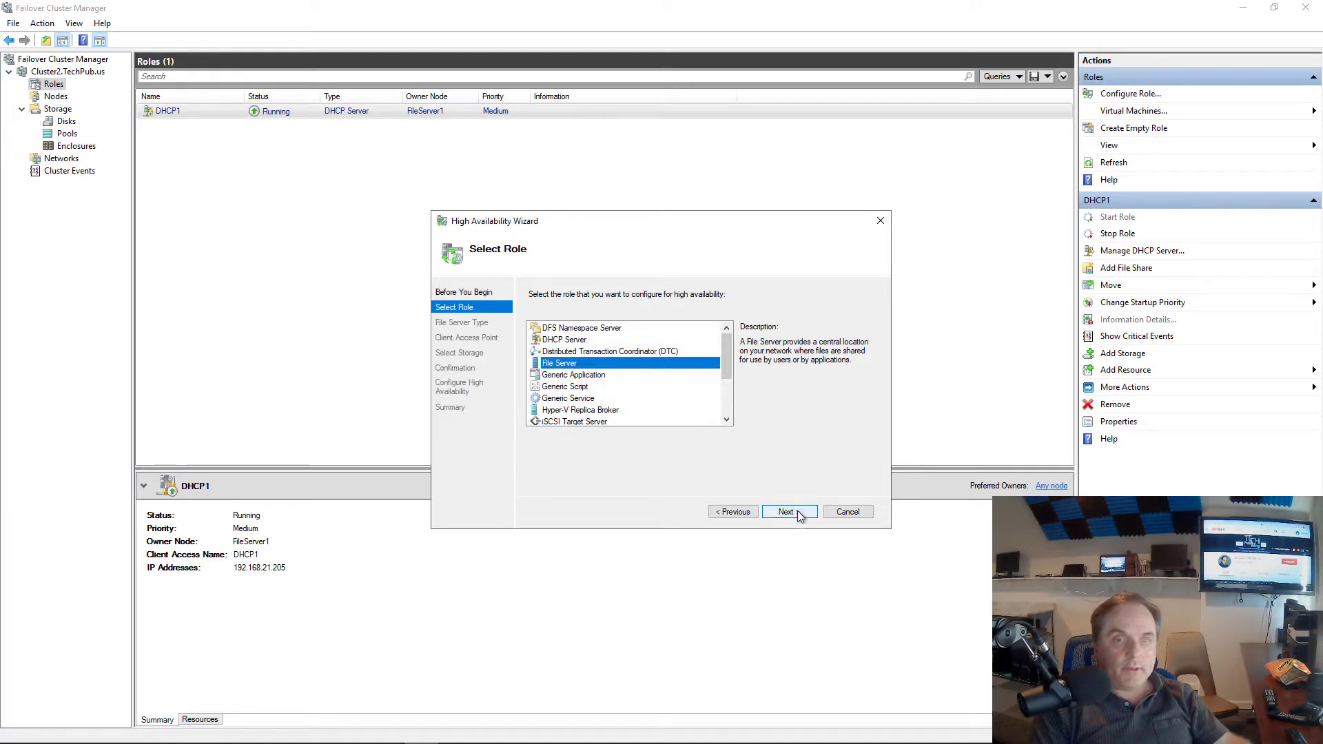
{"action": "left_click", "coordinate": [796, 510]}
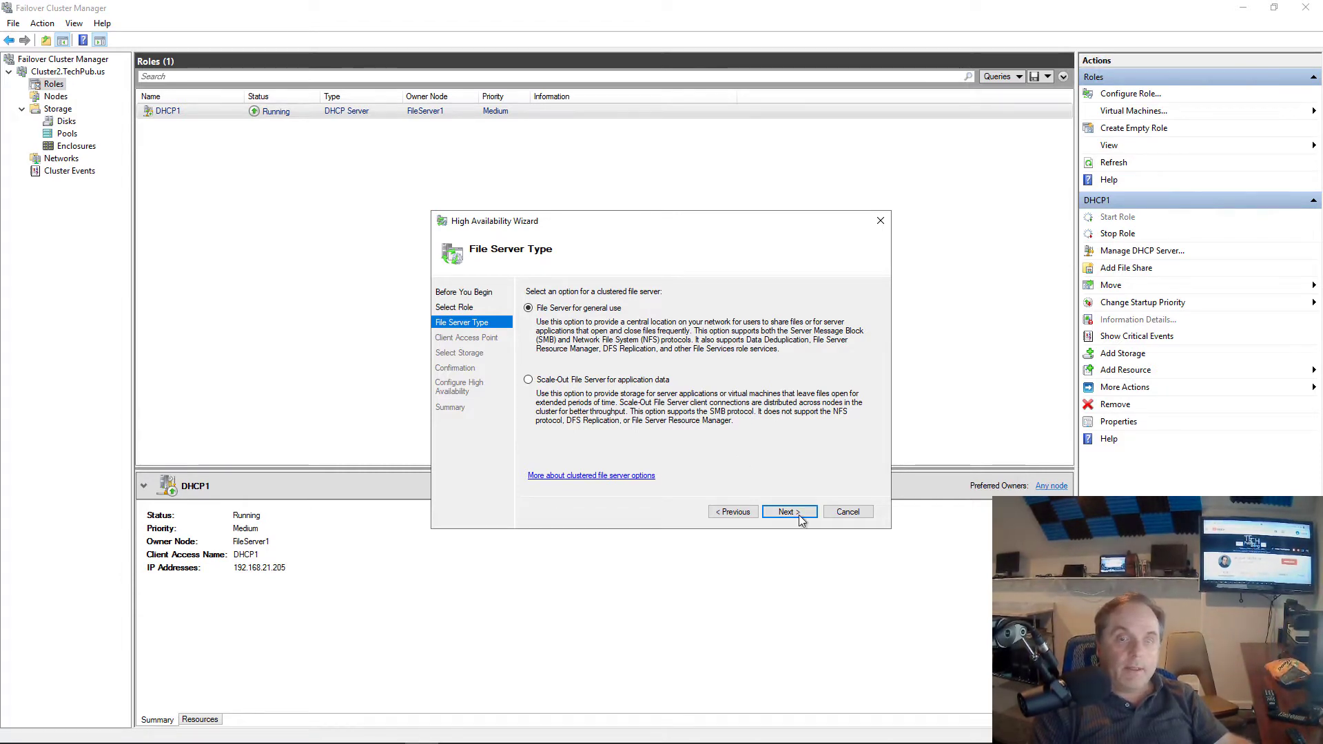
{"action": "left_click", "coordinate": [847, 511]}
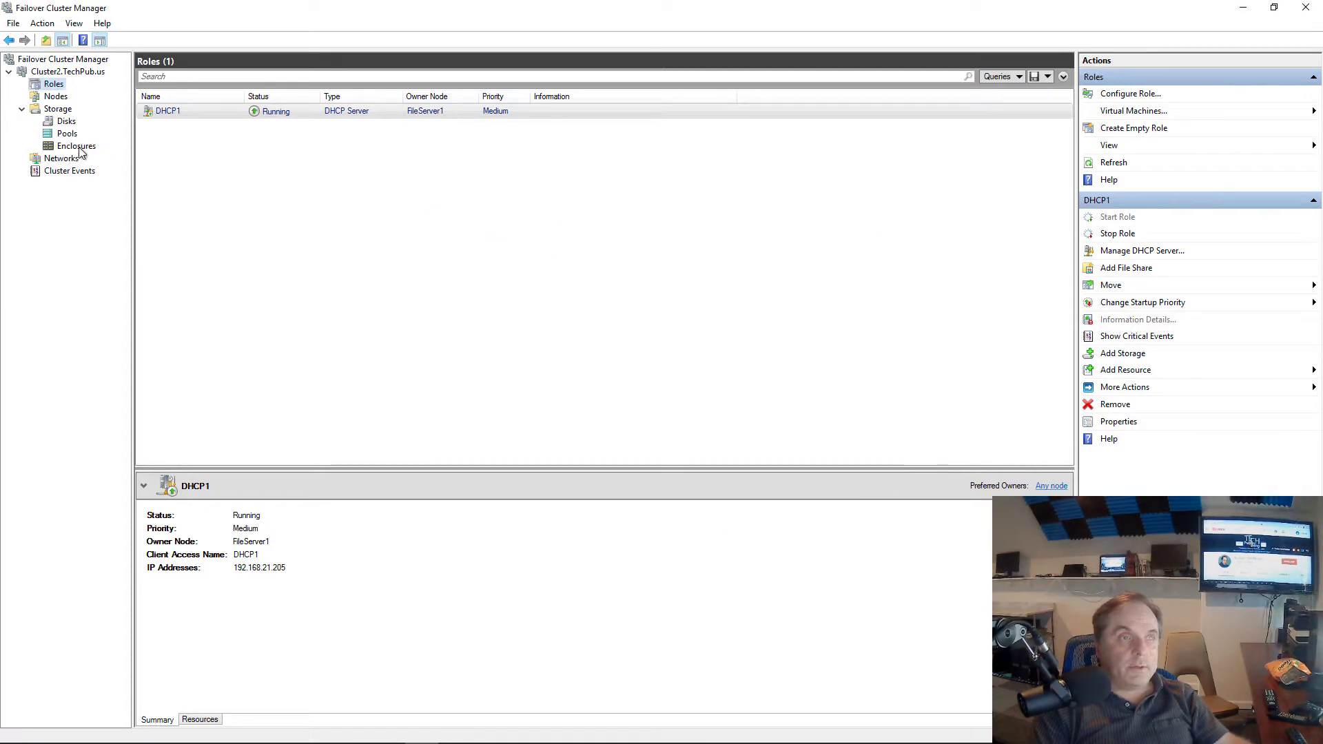
Inspect the volume details of Cluster Disks 3, 1 and 2
{"action": "left_click", "coordinate": [66, 122]}
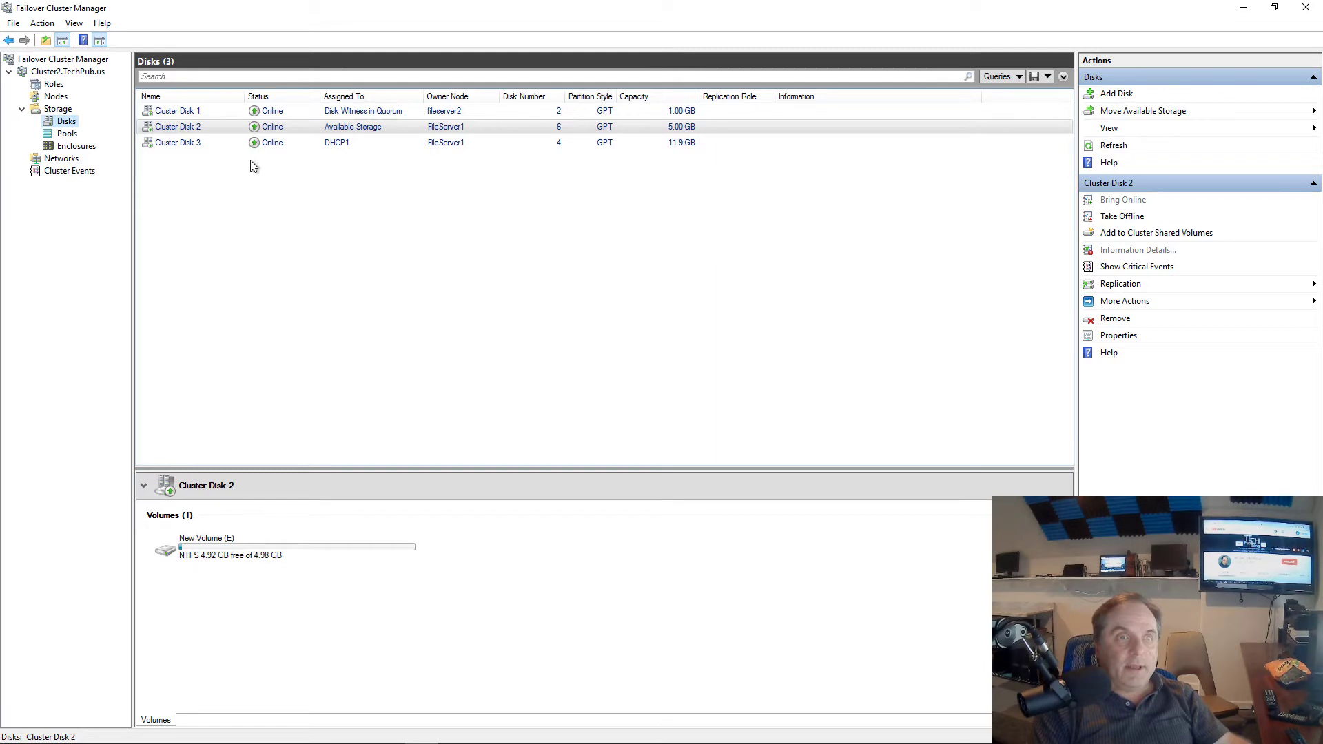
{"action": "left_click", "coordinate": [332, 148]}
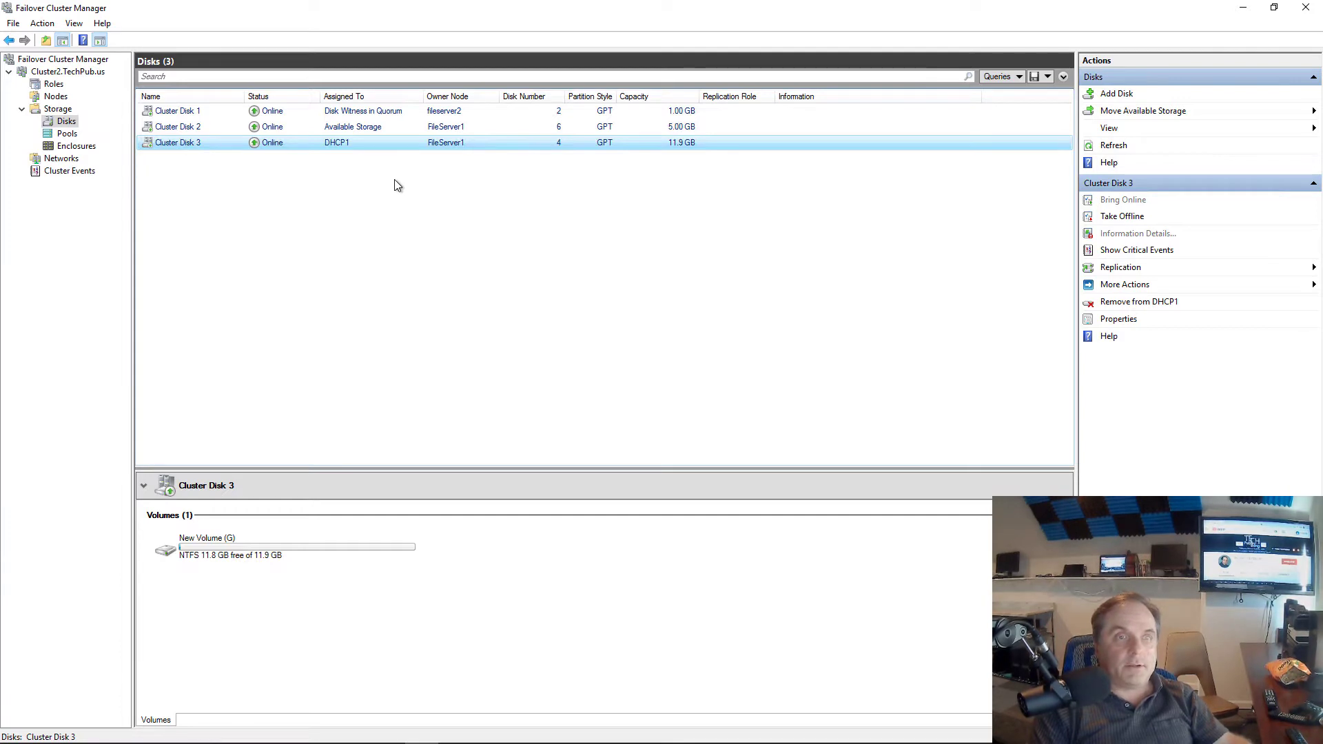
{"action": "left_click", "coordinate": [399, 110]}
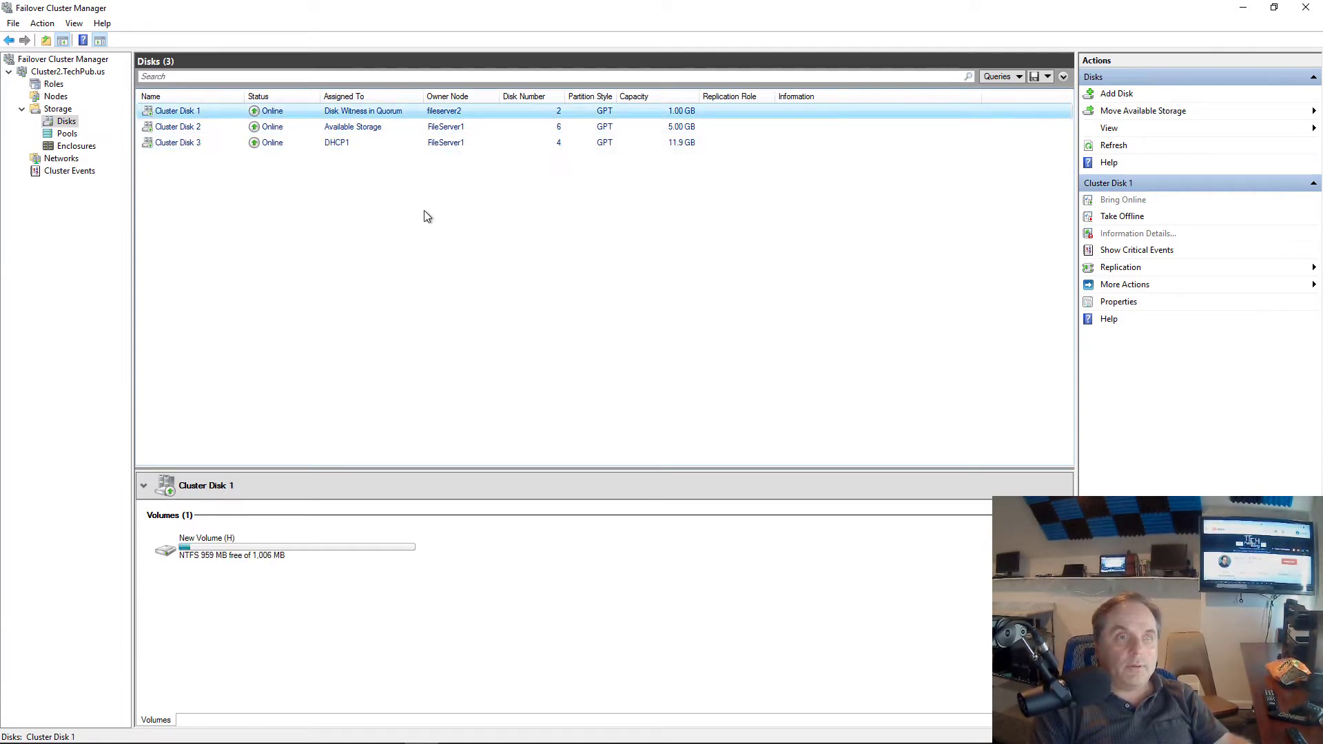
{"action": "left_click", "coordinate": [366, 128]}
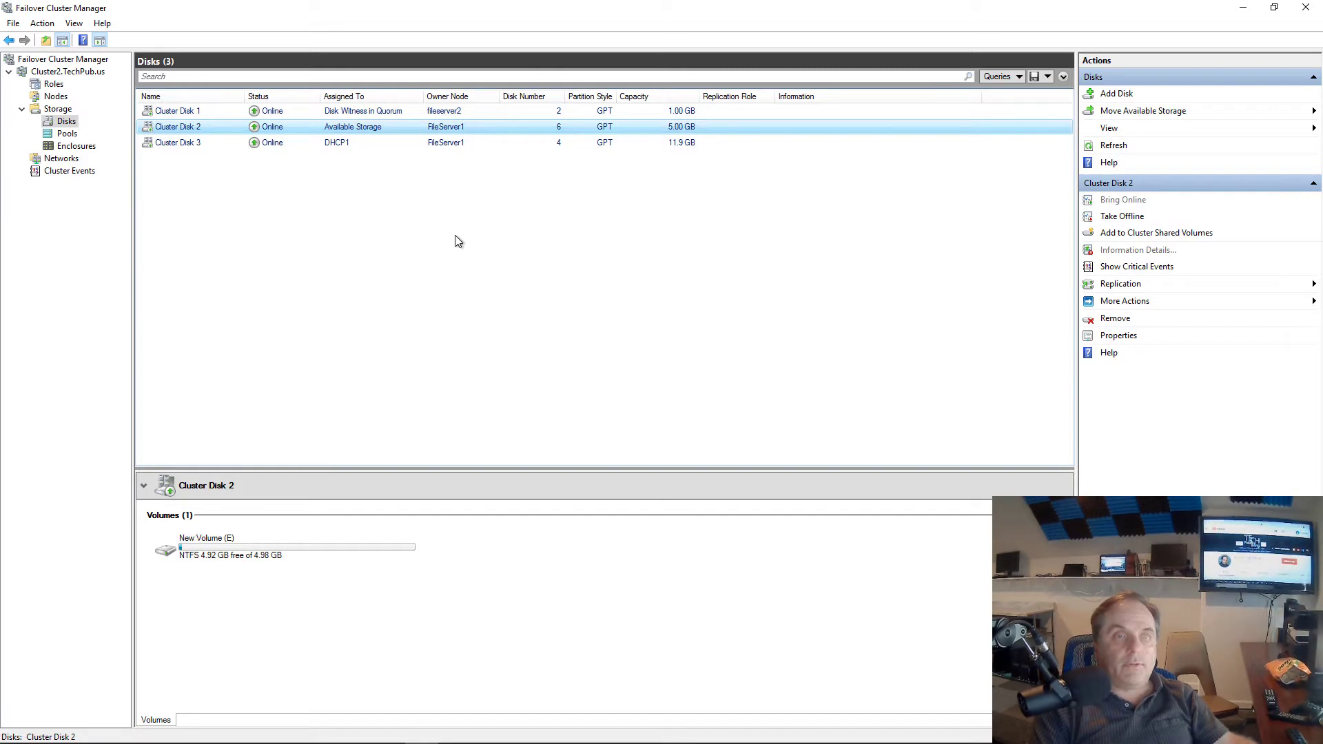
{"action": "right_click", "coordinate": [366, 130]}
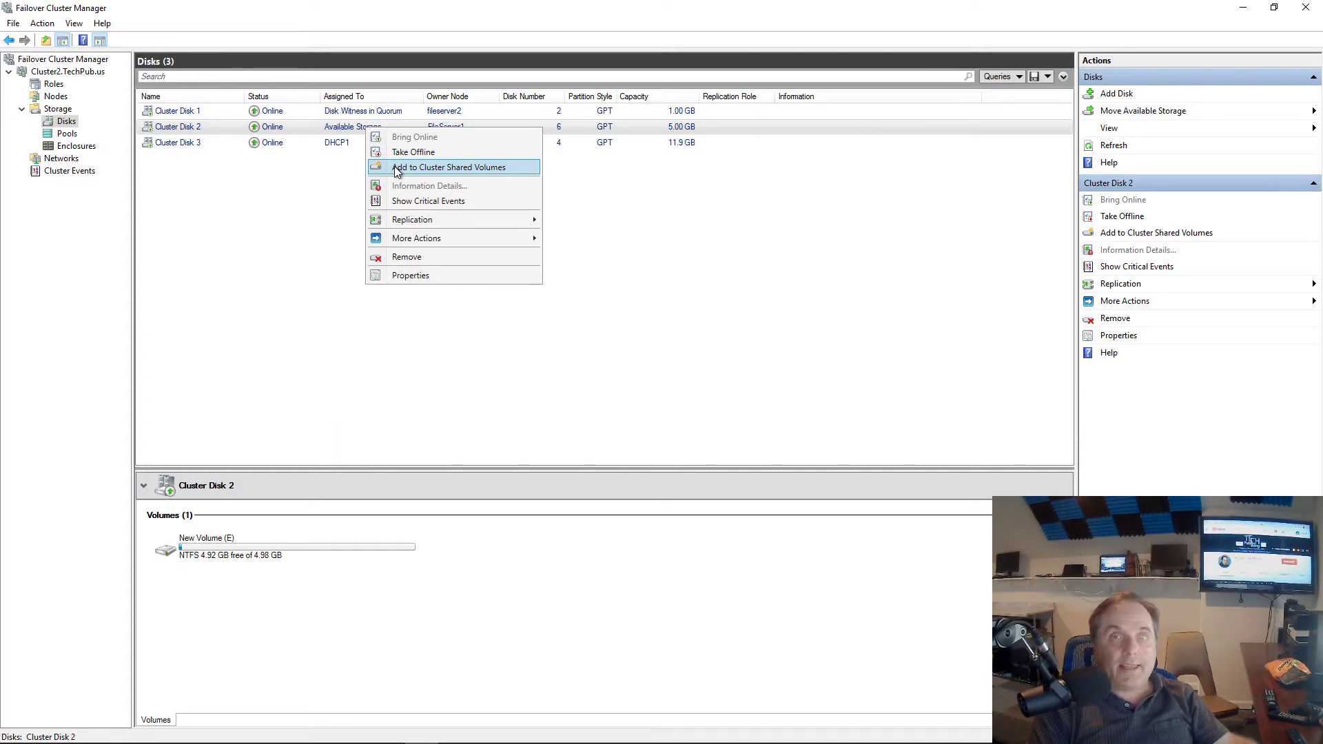
{"action": "left_click", "coordinate": [303, 180]}
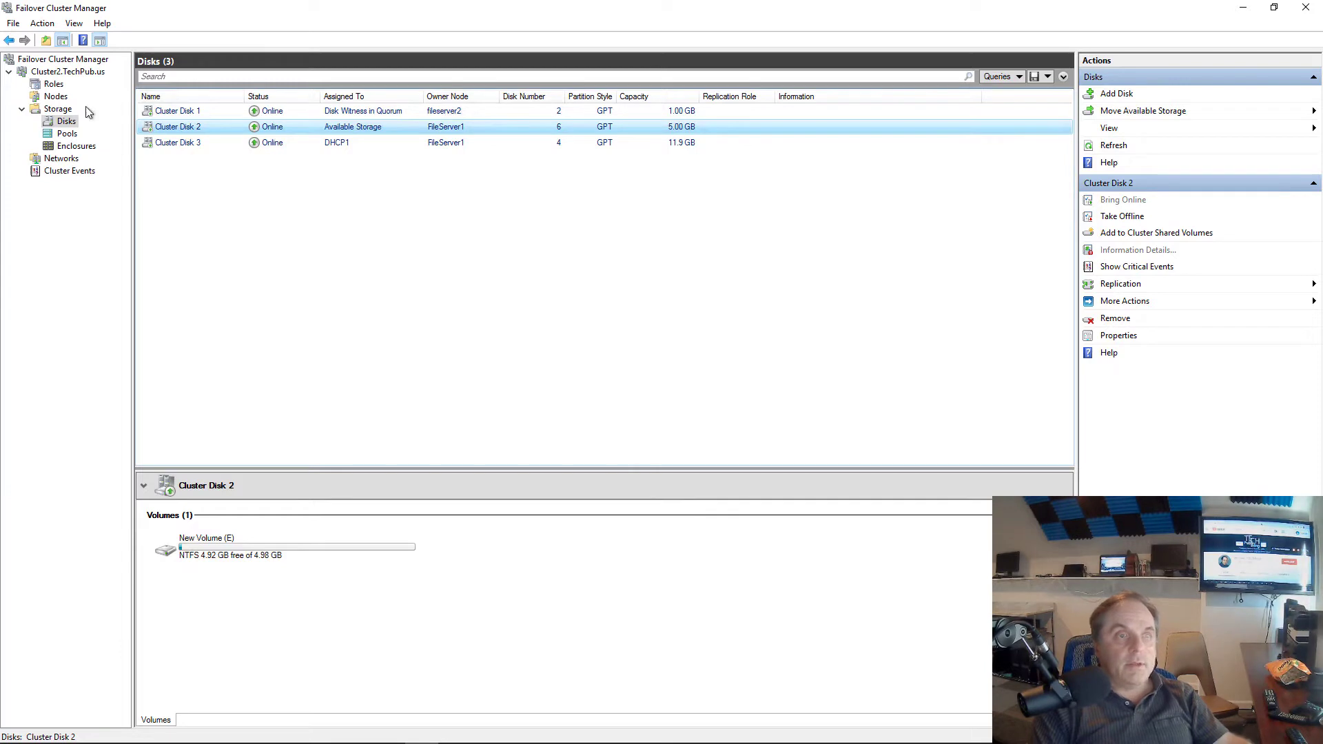
Restart the role wizard with File Server and the general-use file server type
{"action": "left_click", "coordinate": [54, 84]}
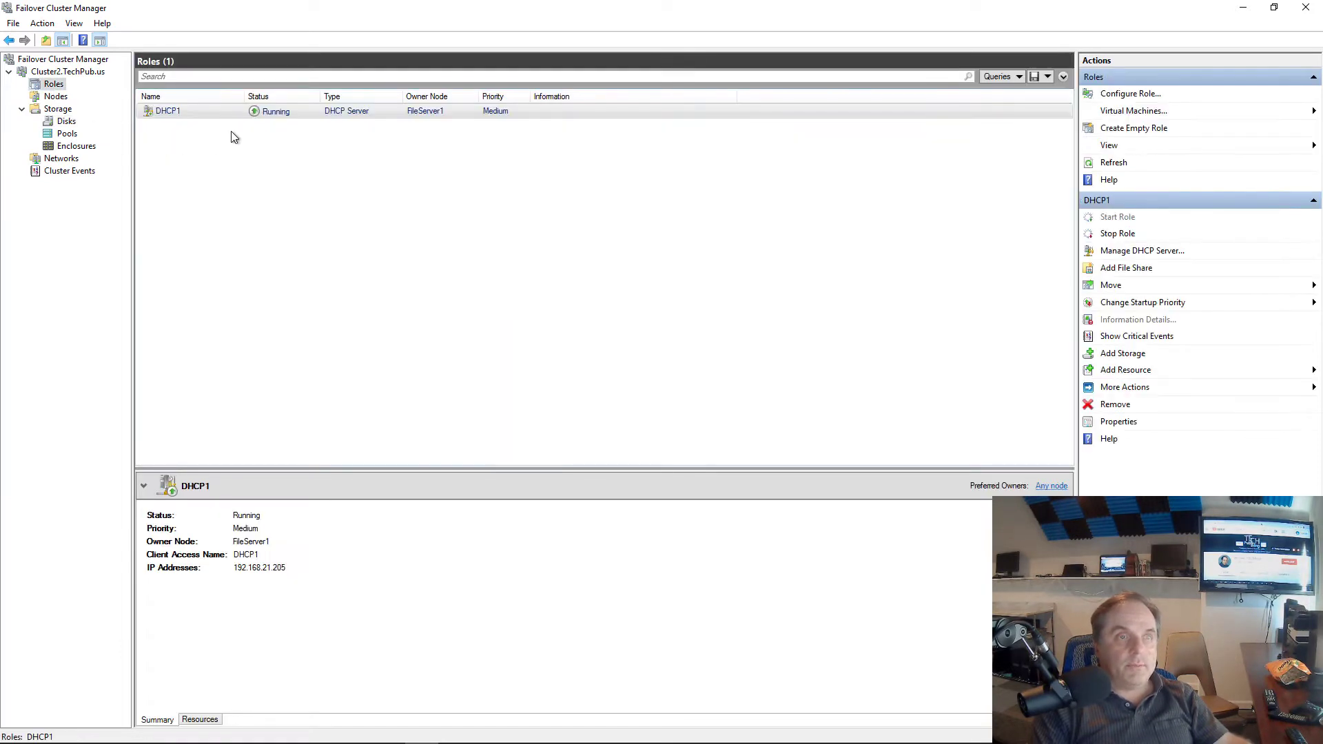
{"action": "right_click", "coordinate": [53, 85]}
{"action": "left_click", "coordinate": [104, 92]}
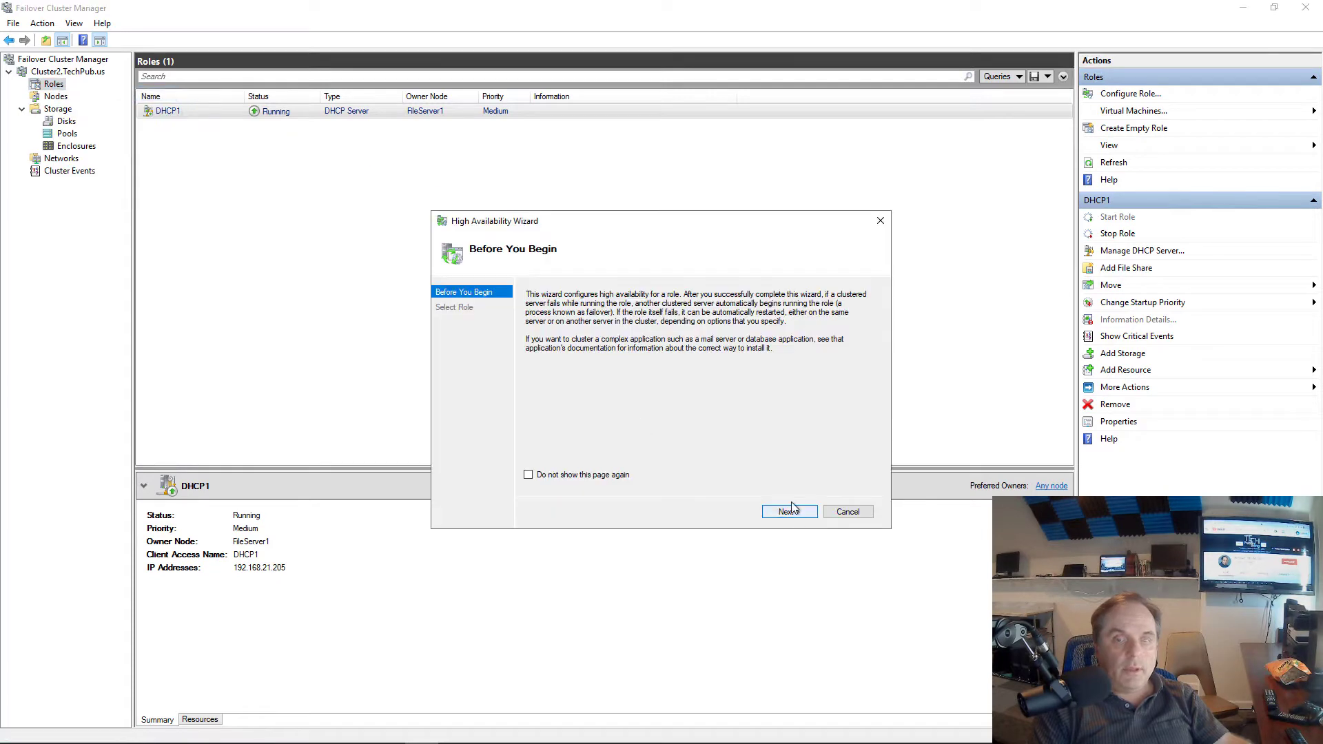
{"action": "left_click", "coordinate": [789, 512]}
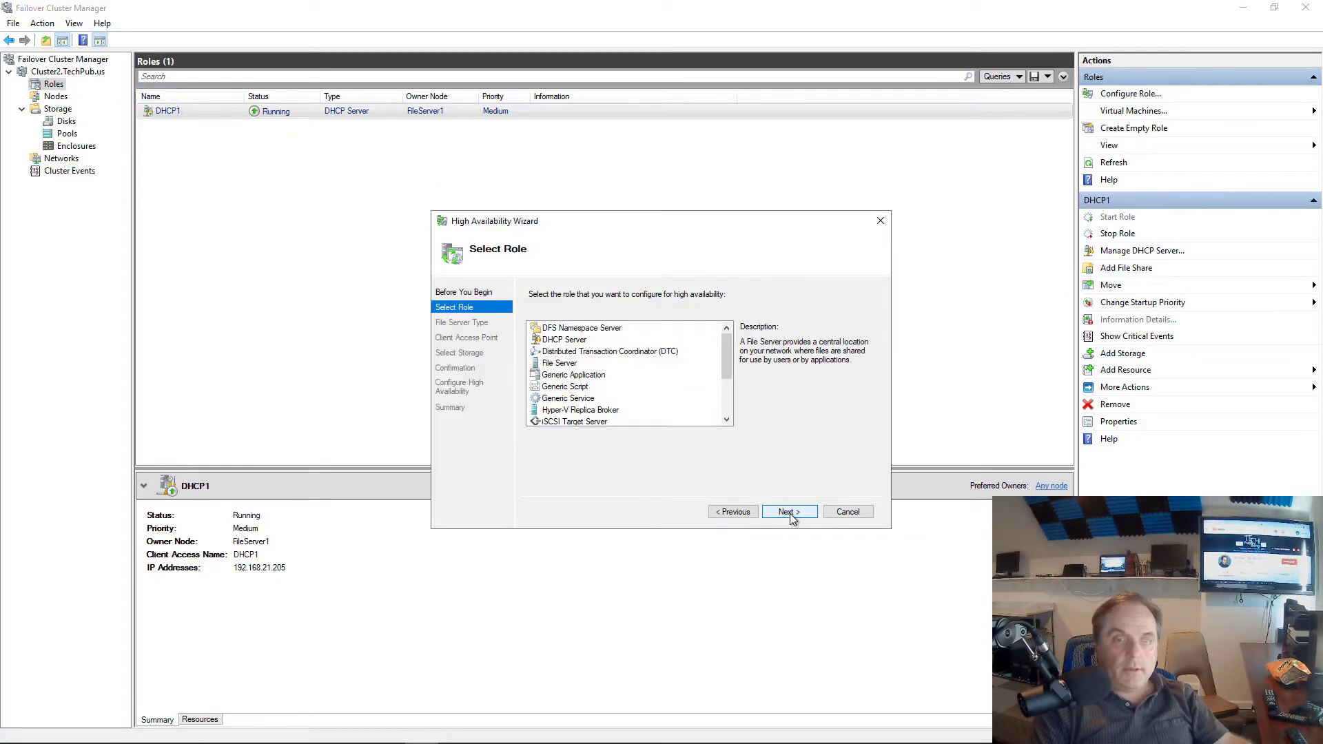
{"action": "left_click", "coordinate": [789, 514]}
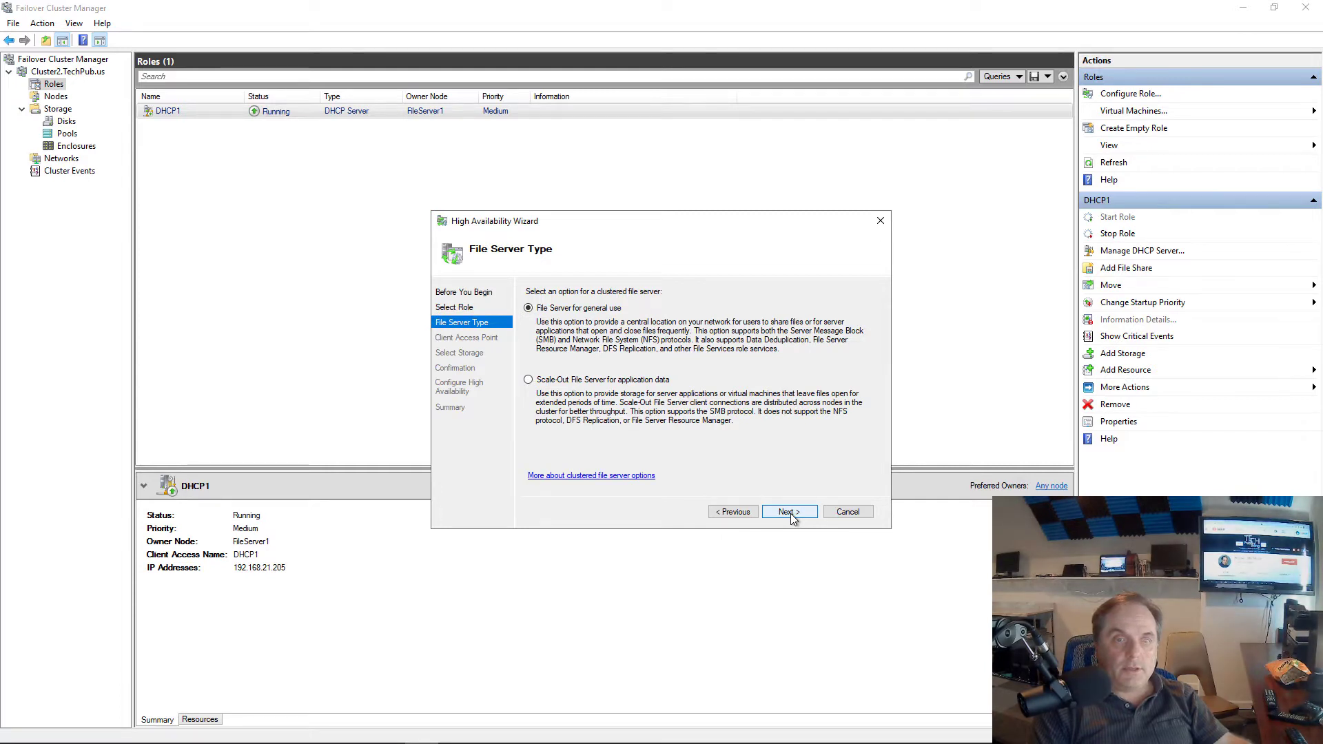
{"action": "left_click", "coordinate": [790, 512]}
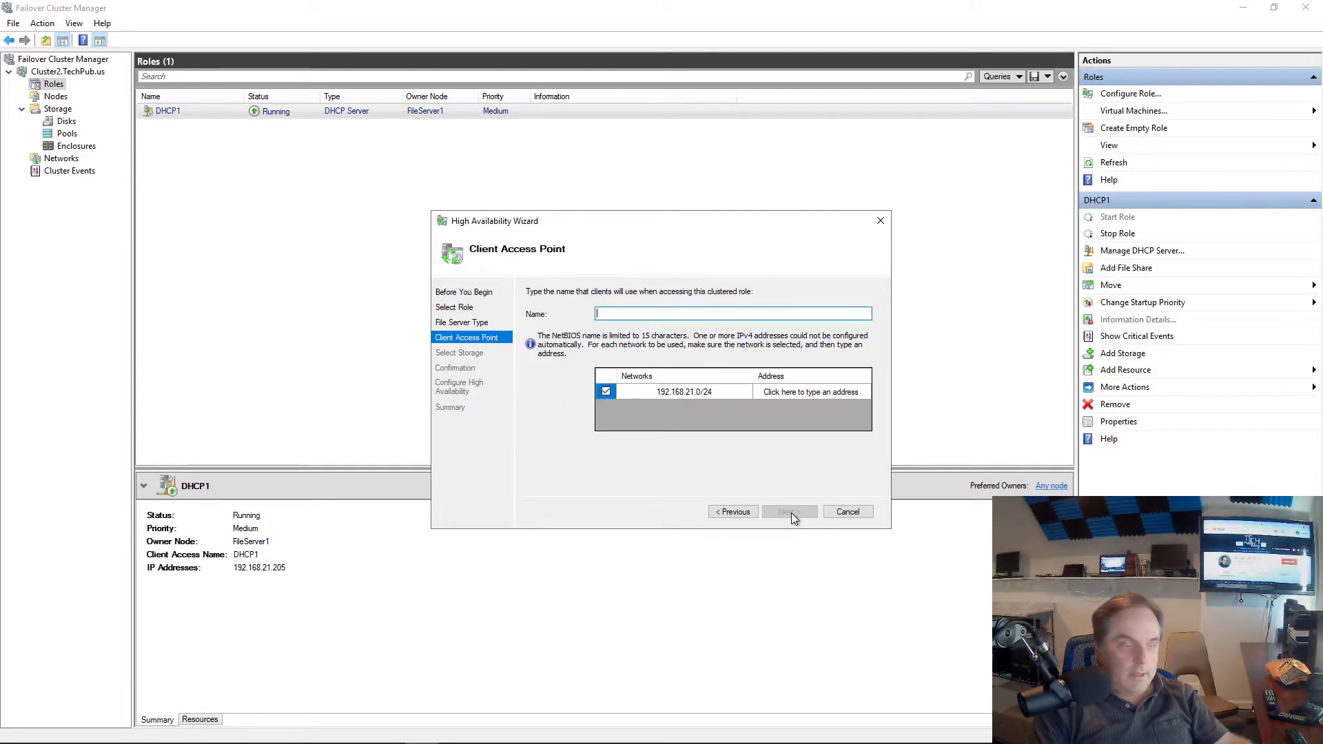
Set the client access point name 'file' with address 192.168.21.206
{"action": "type", "text": "file"}
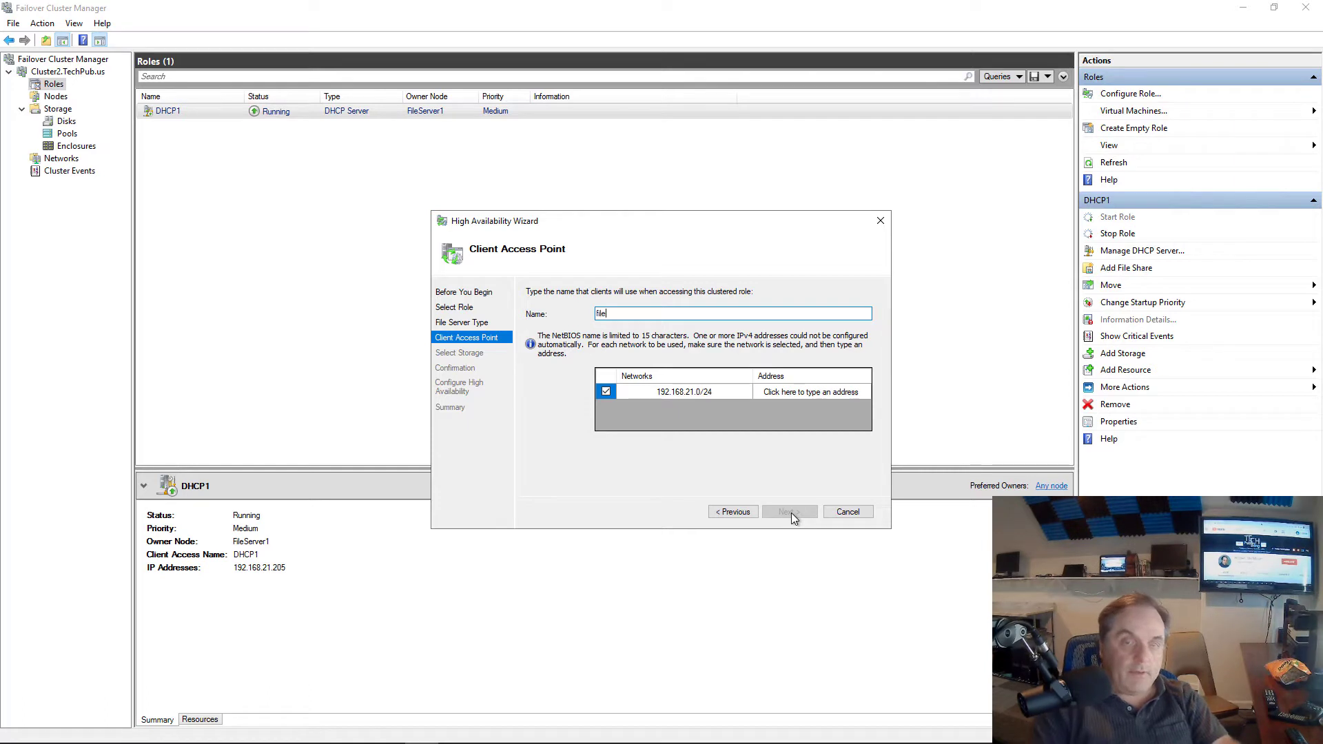
{"action": "left_click", "coordinate": [826, 396]}
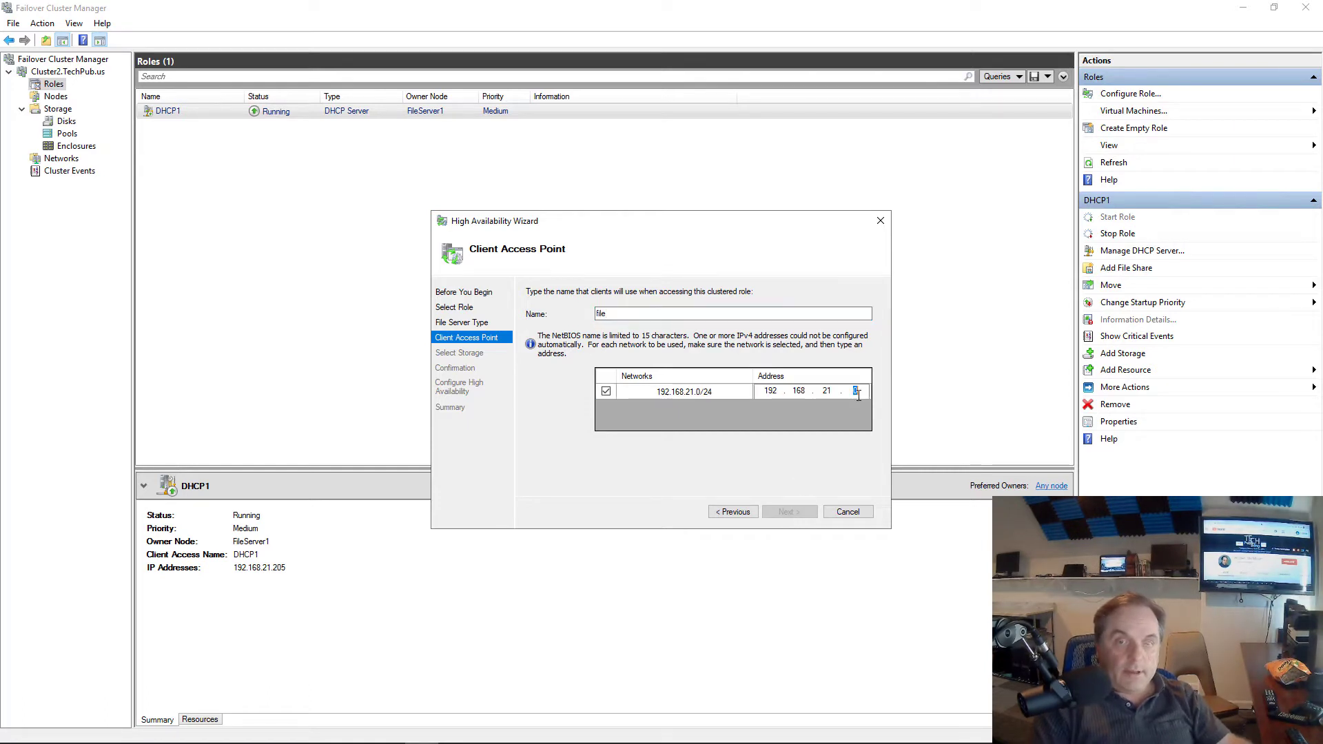
{"action": "type", "text": "206"}
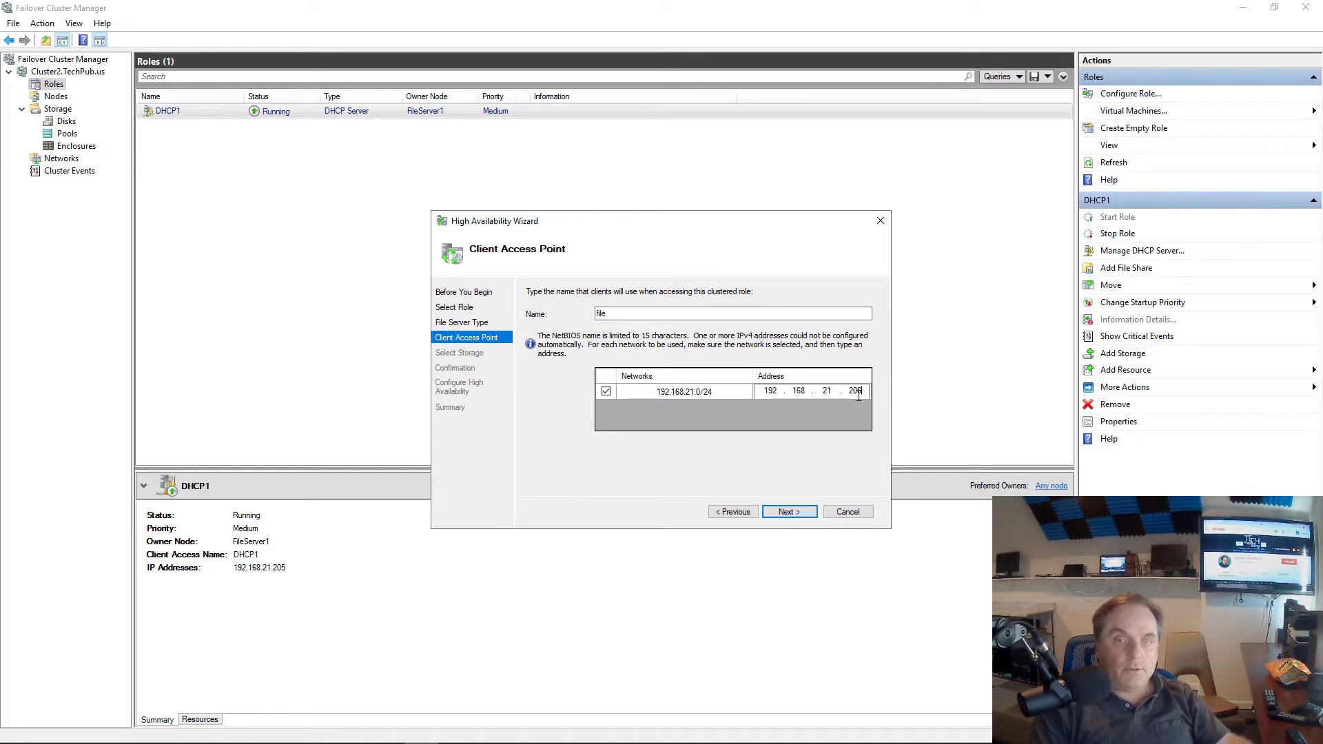
{"action": "left_click", "coordinate": [783, 513]}
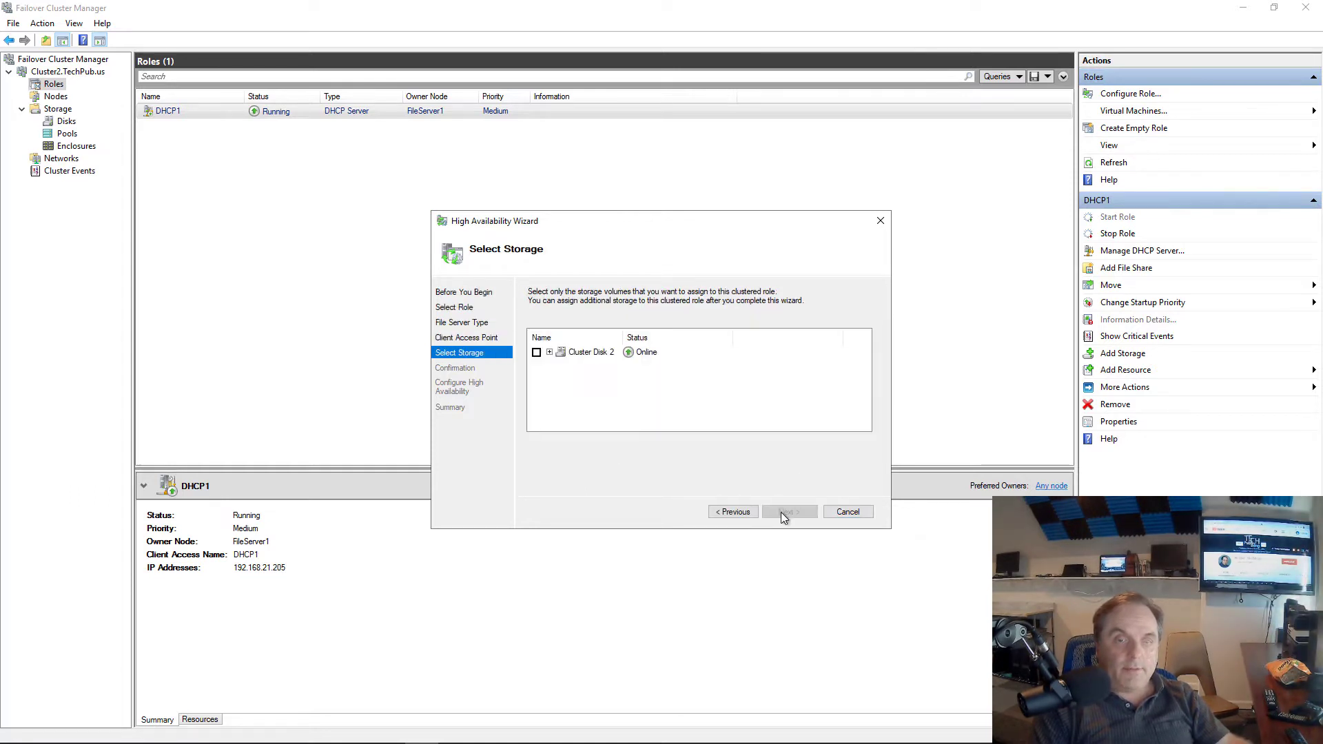
Assign Cluster Disk 2 to the file role and complete the High Availability Wizard
{"action": "left_click", "coordinate": [549, 353]}
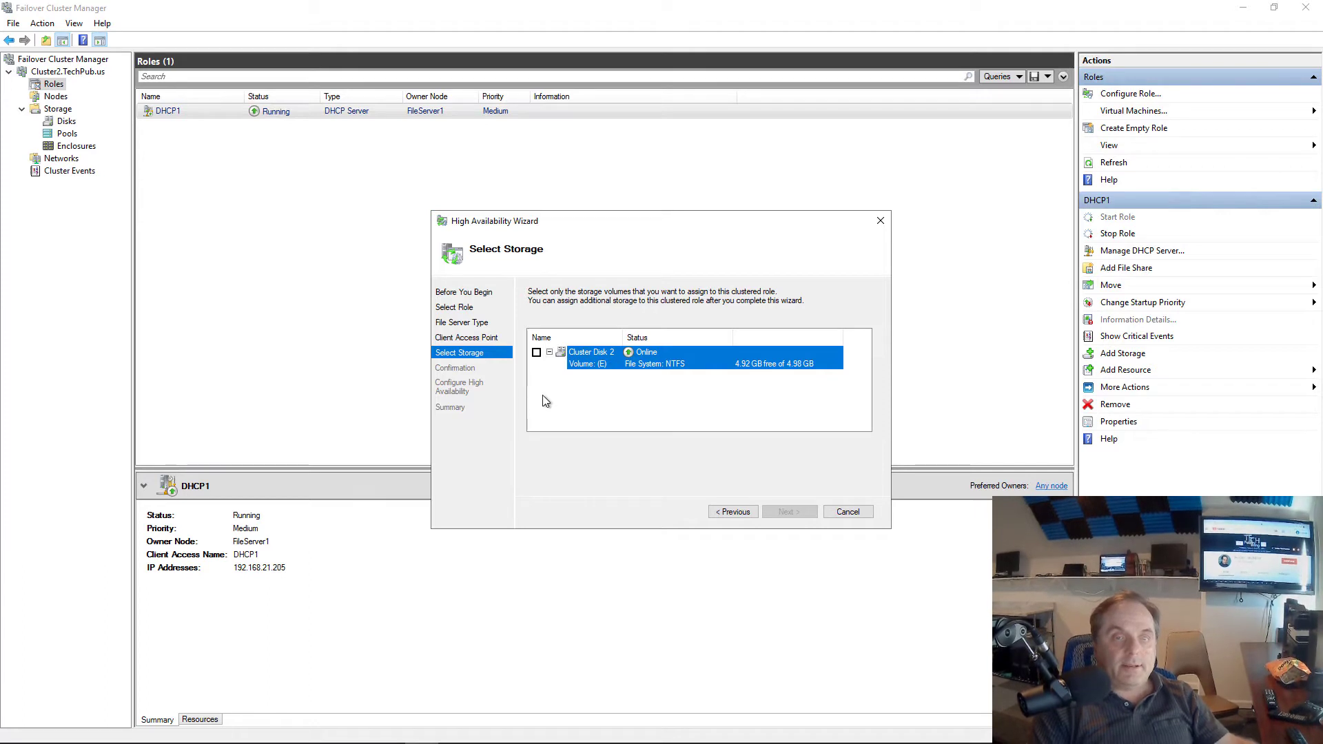
{"action": "left_click", "coordinate": [537, 352]}
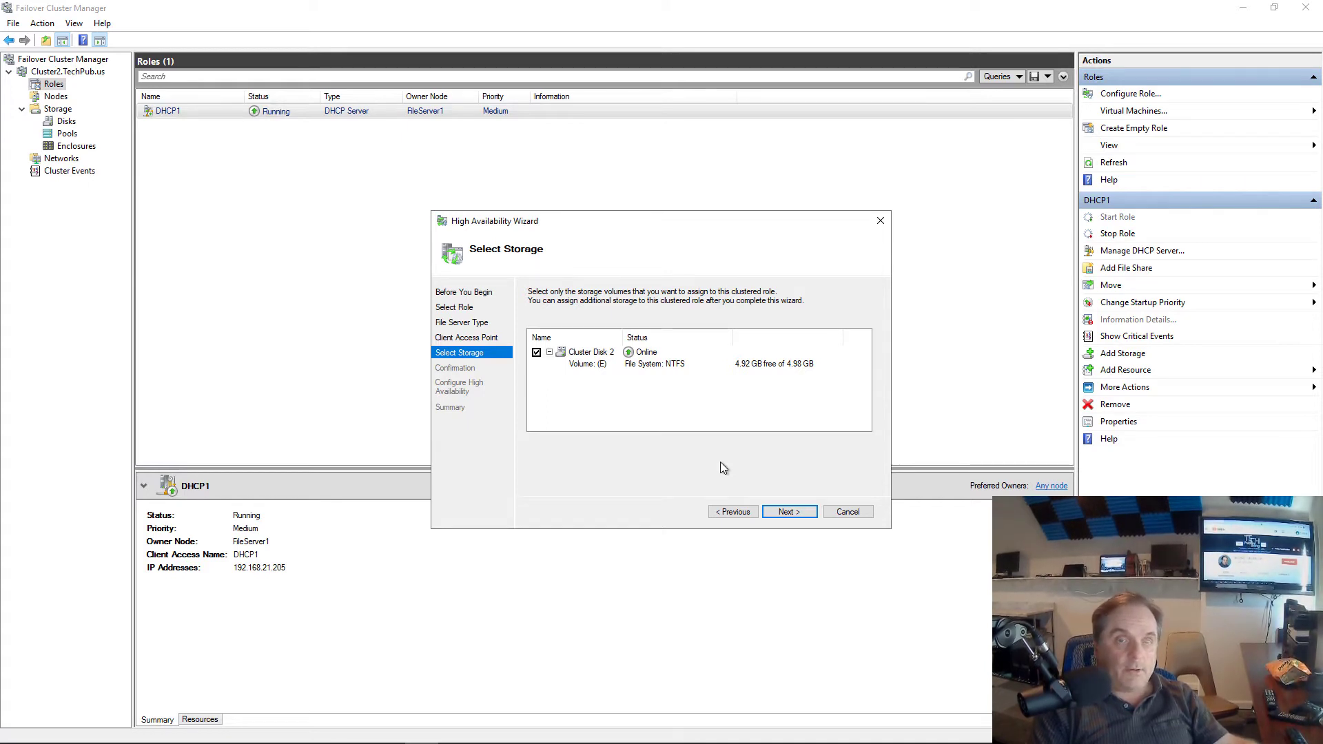
{"action": "left_click", "coordinate": [796, 513]}
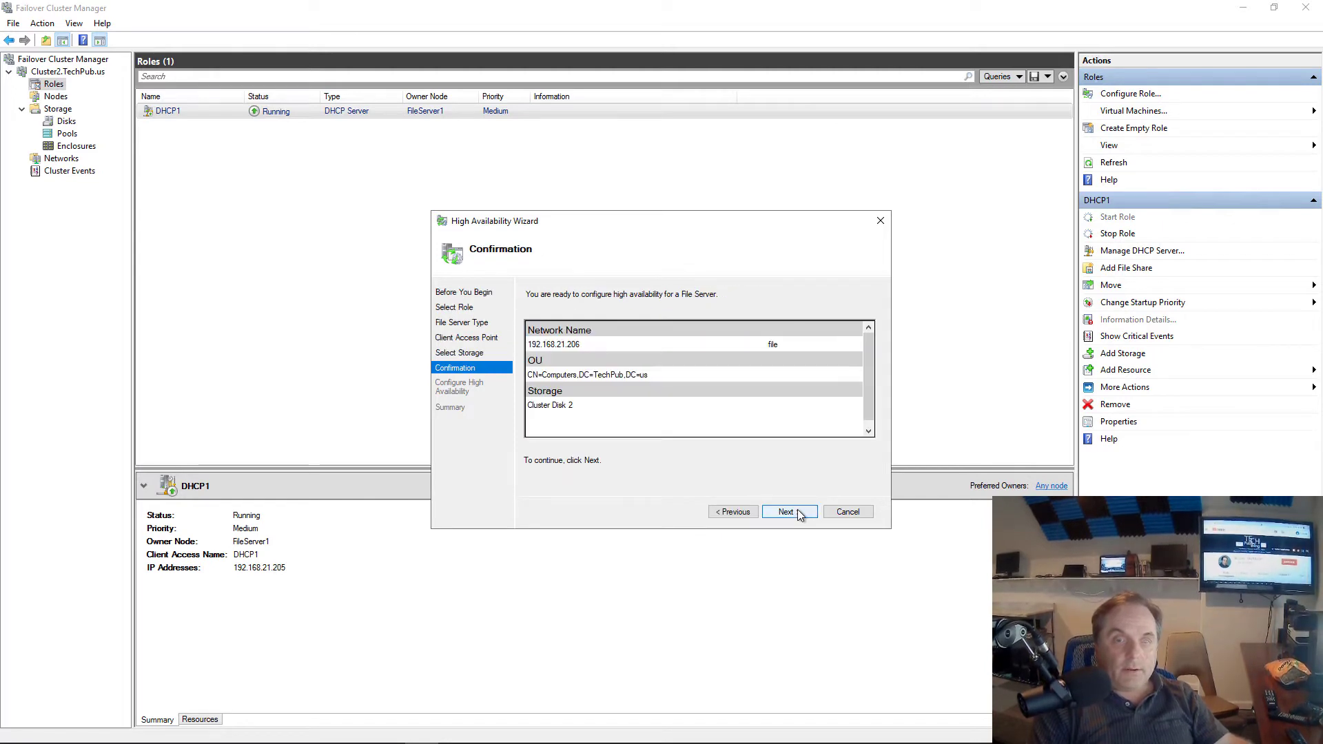
{"action": "left_click", "coordinate": [787, 512]}
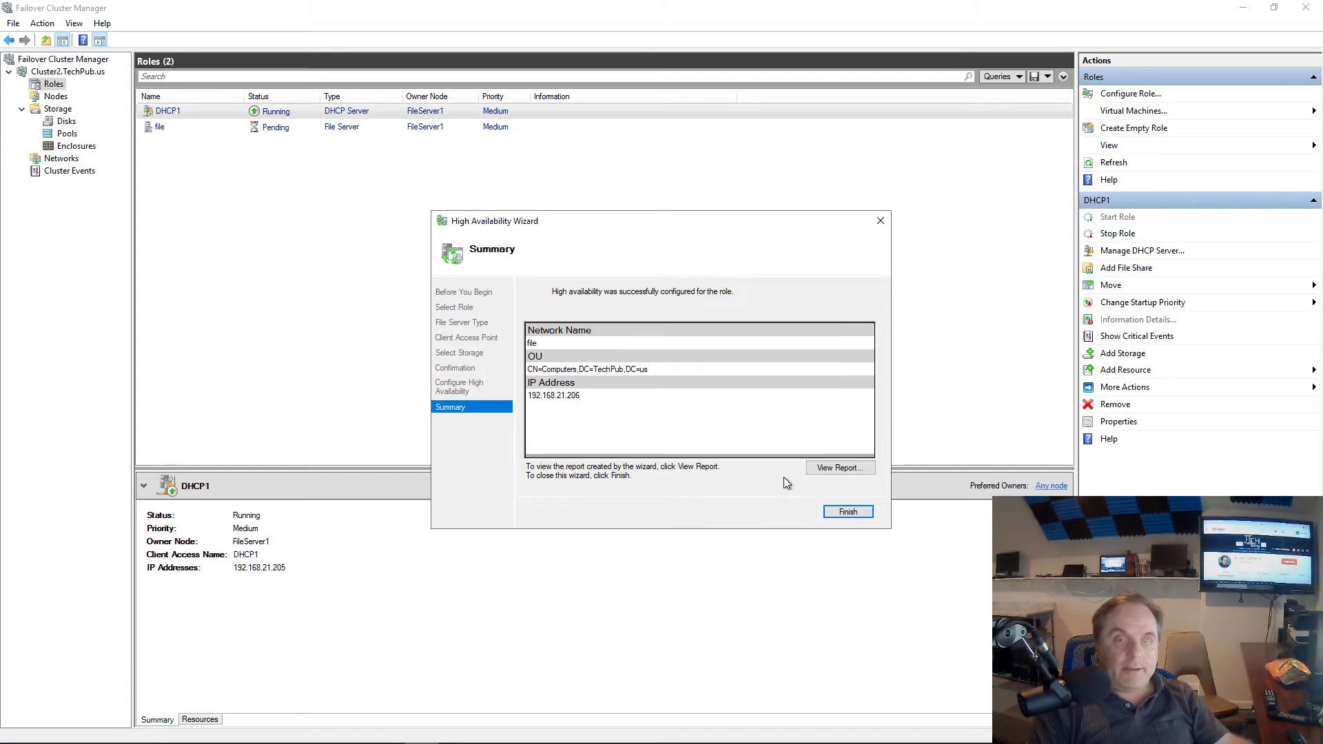
{"action": "left_click", "coordinate": [848, 511]}
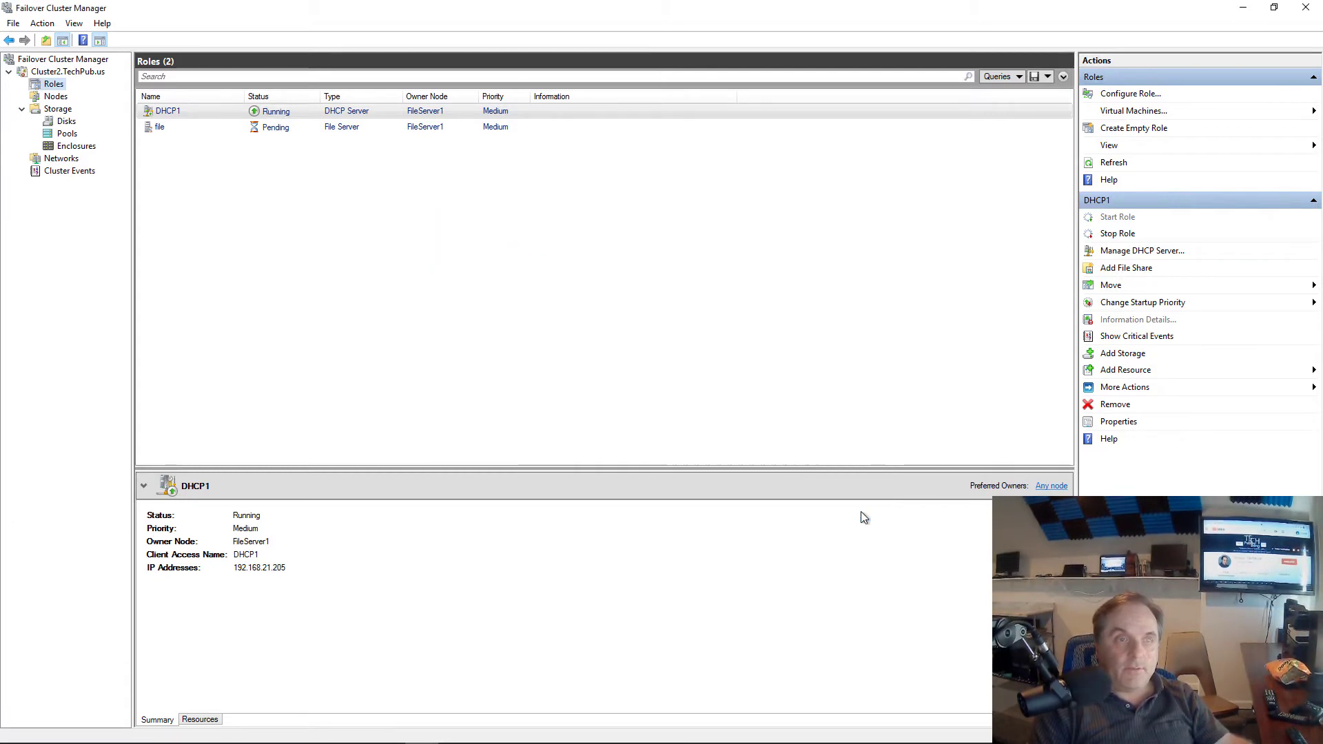
Review the file role's details and the cluster summary, then return to Roles
{"action": "left_click", "coordinate": [319, 126]}
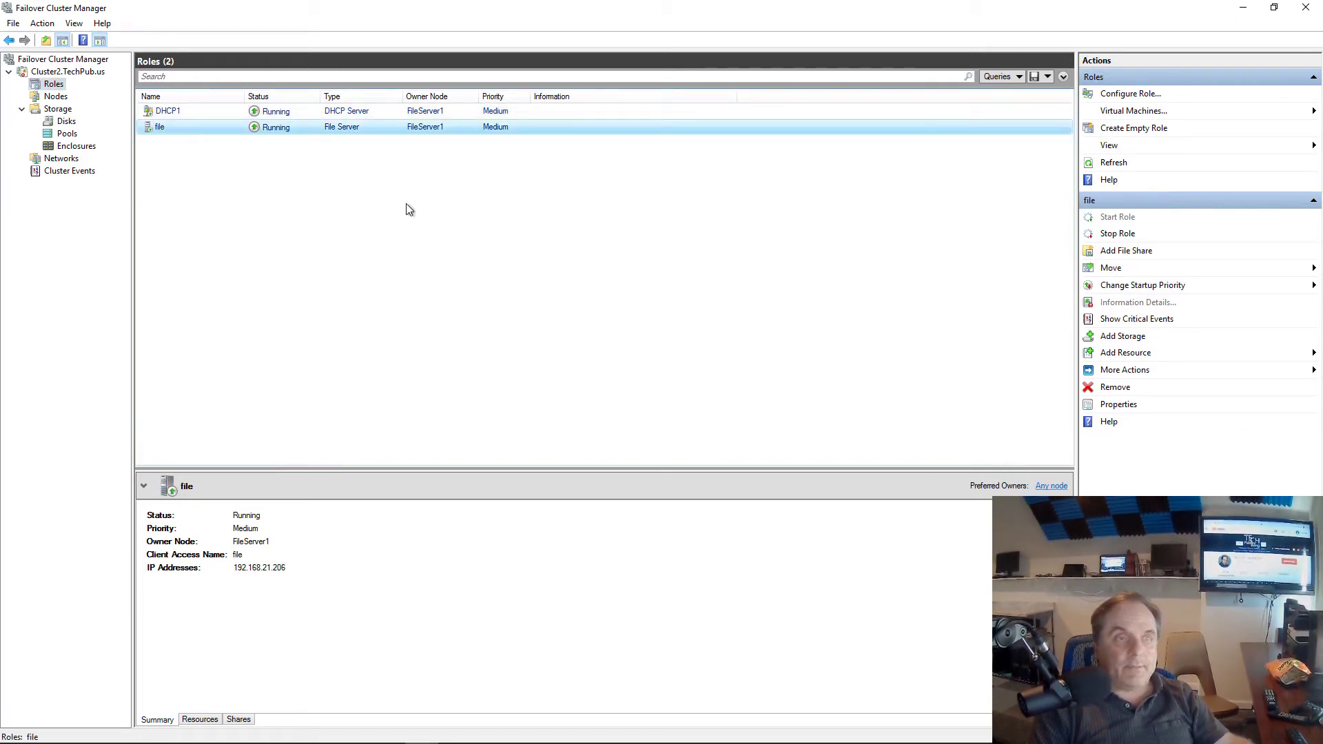
{"action": "left_click", "coordinate": [99, 77]}
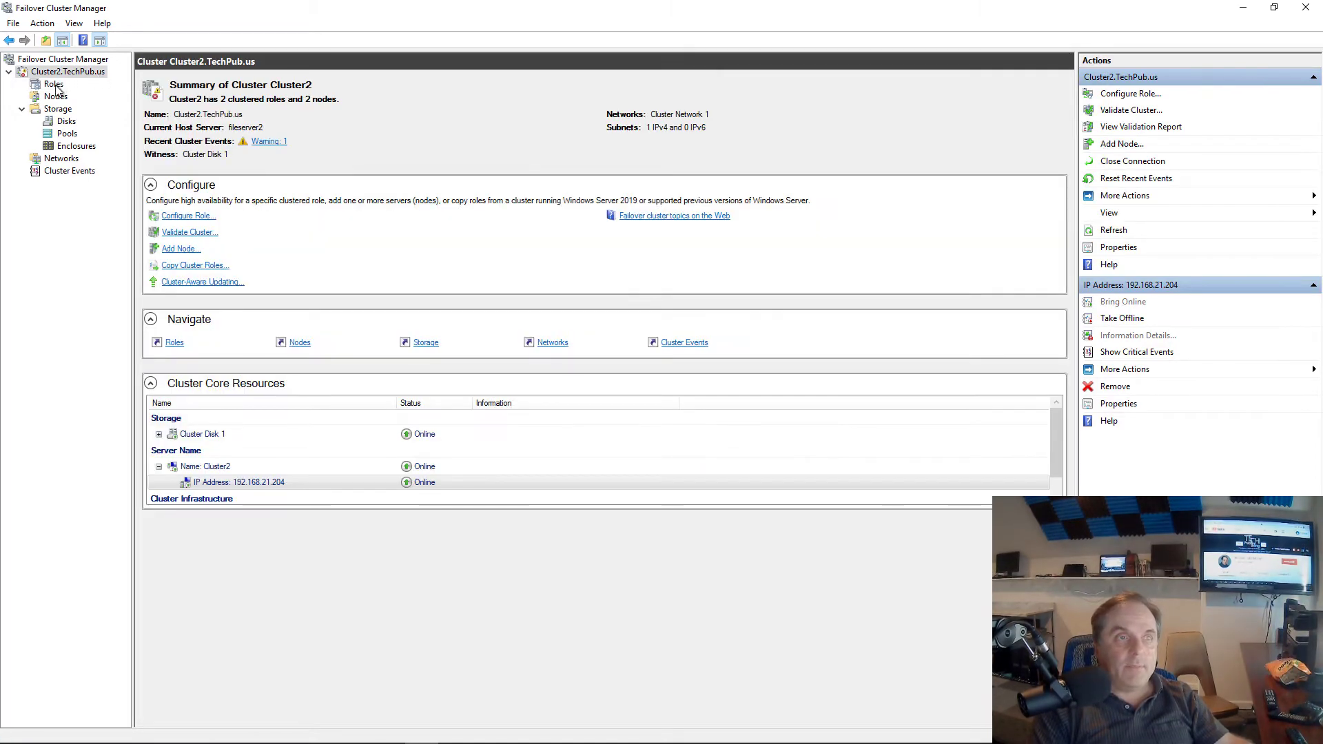
{"action": "left_click", "coordinate": [60, 84]}
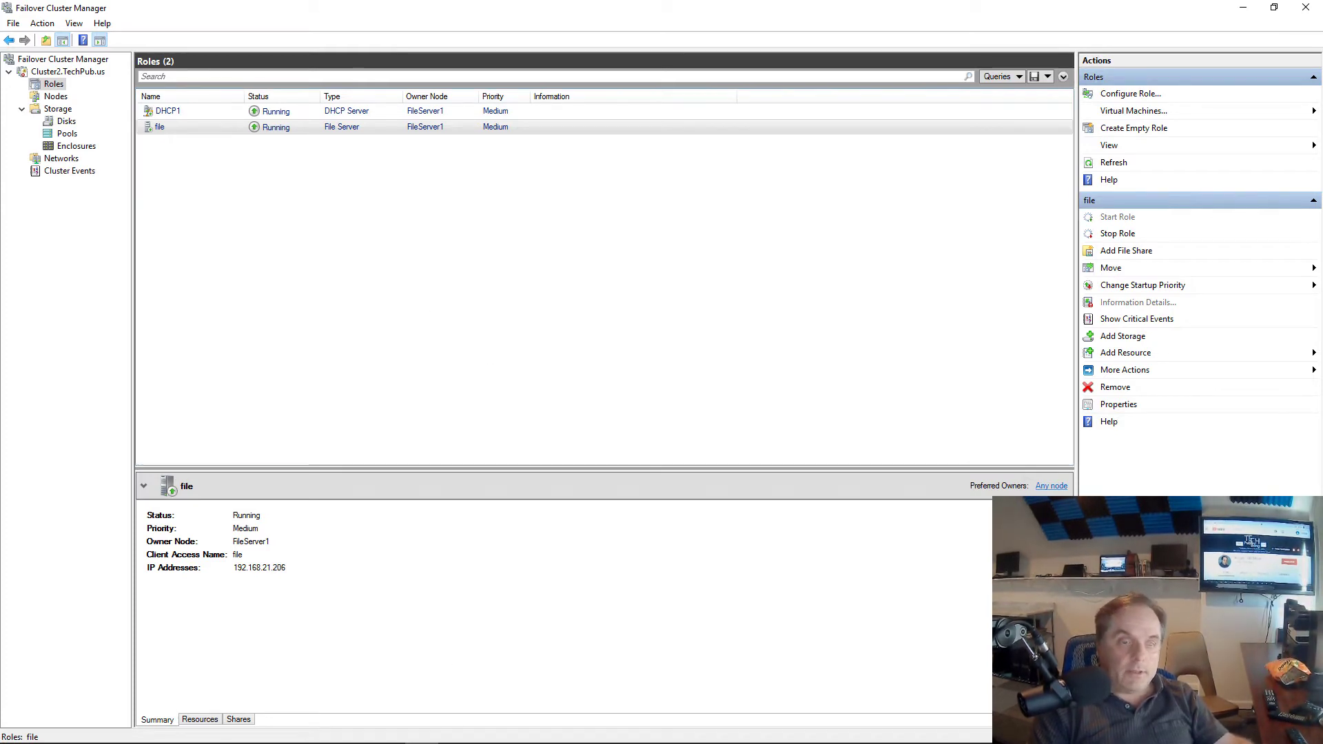
Ping 'file' in Command Prompt to confirm it answers at 192.168.21.206
{"action": "left_click", "coordinate": [387, 730]}
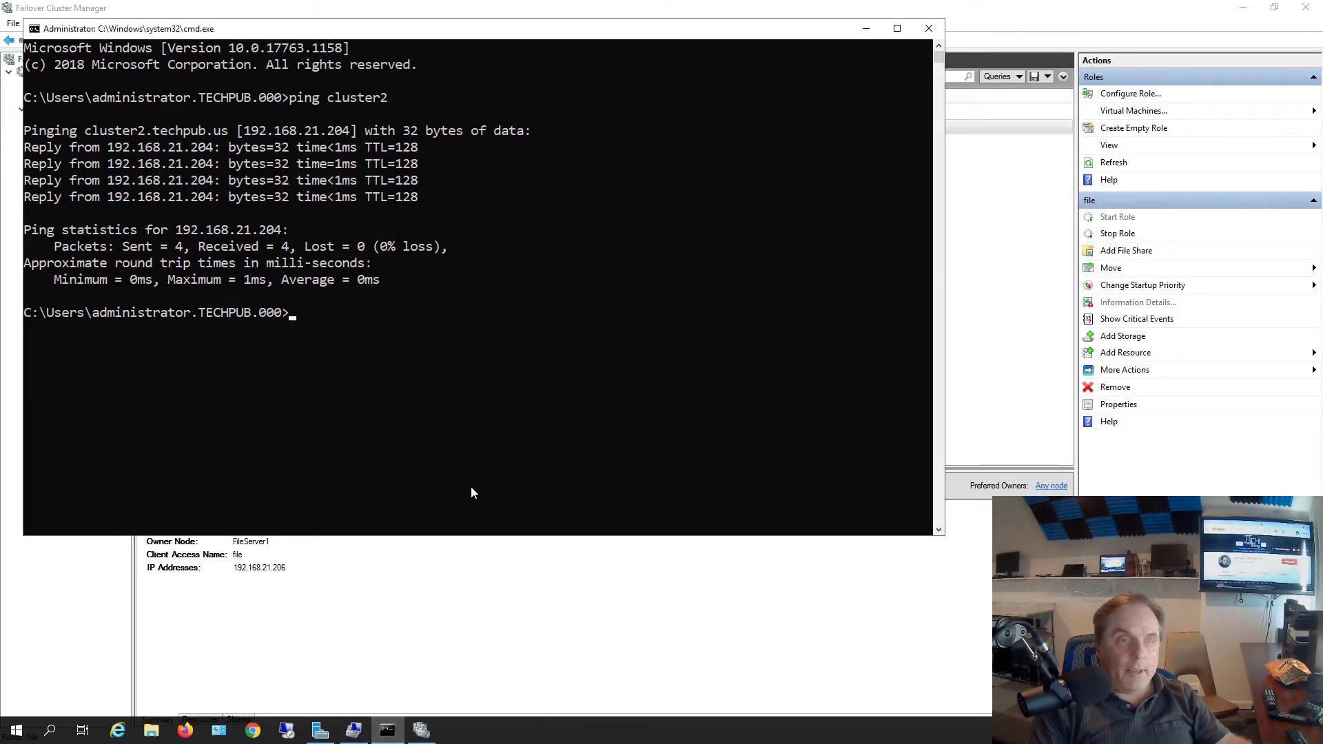
{"action": "type", "text": "ping f"}
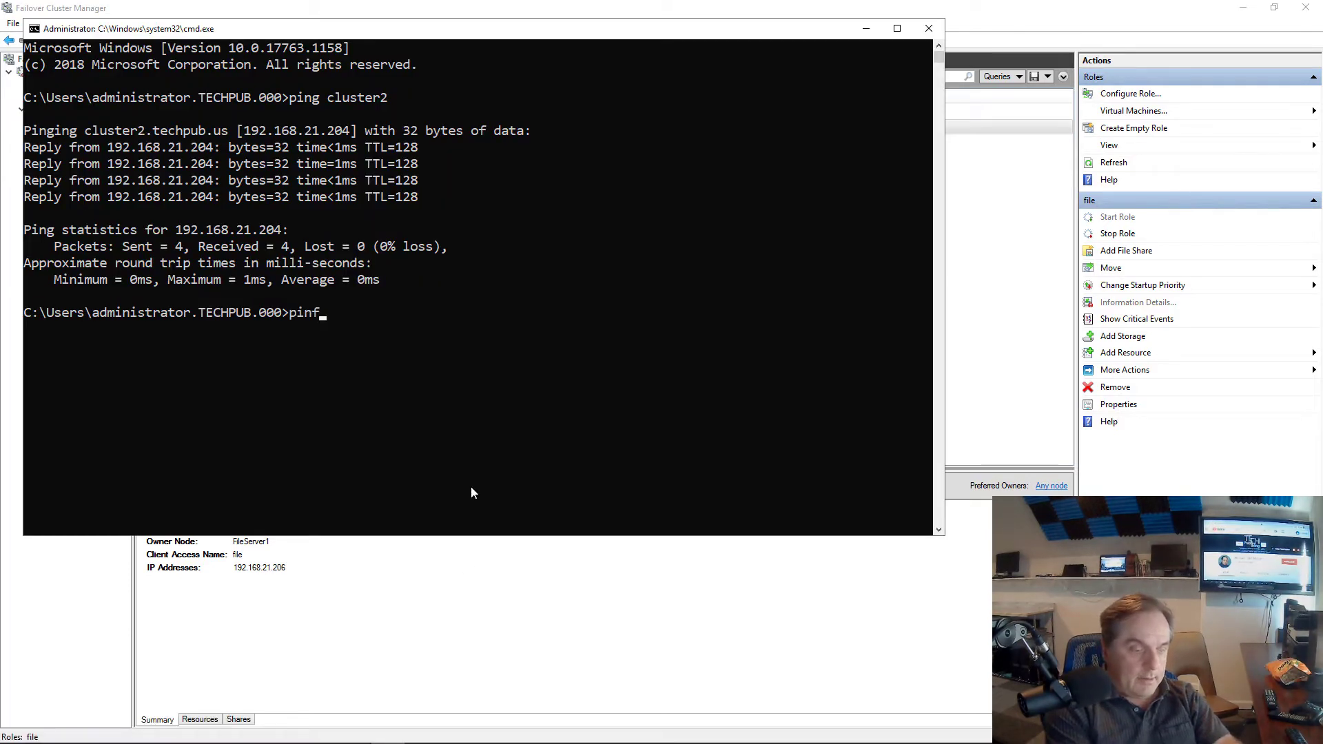
{"action": "type", "text": "ile"}
{"action": "key", "text": "Return"}
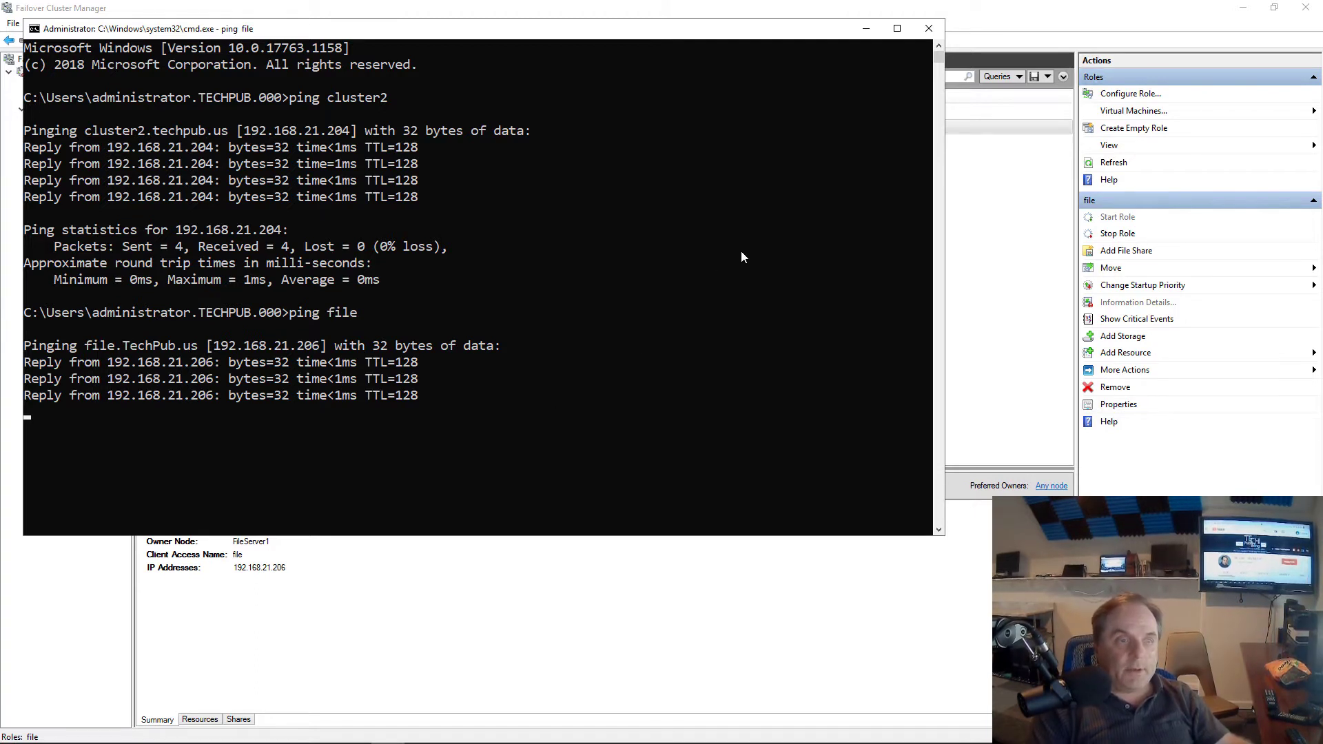
Add a file share to the file role using the SMB Share - Quick profile
{"action": "left_click", "coordinate": [863, 32]}
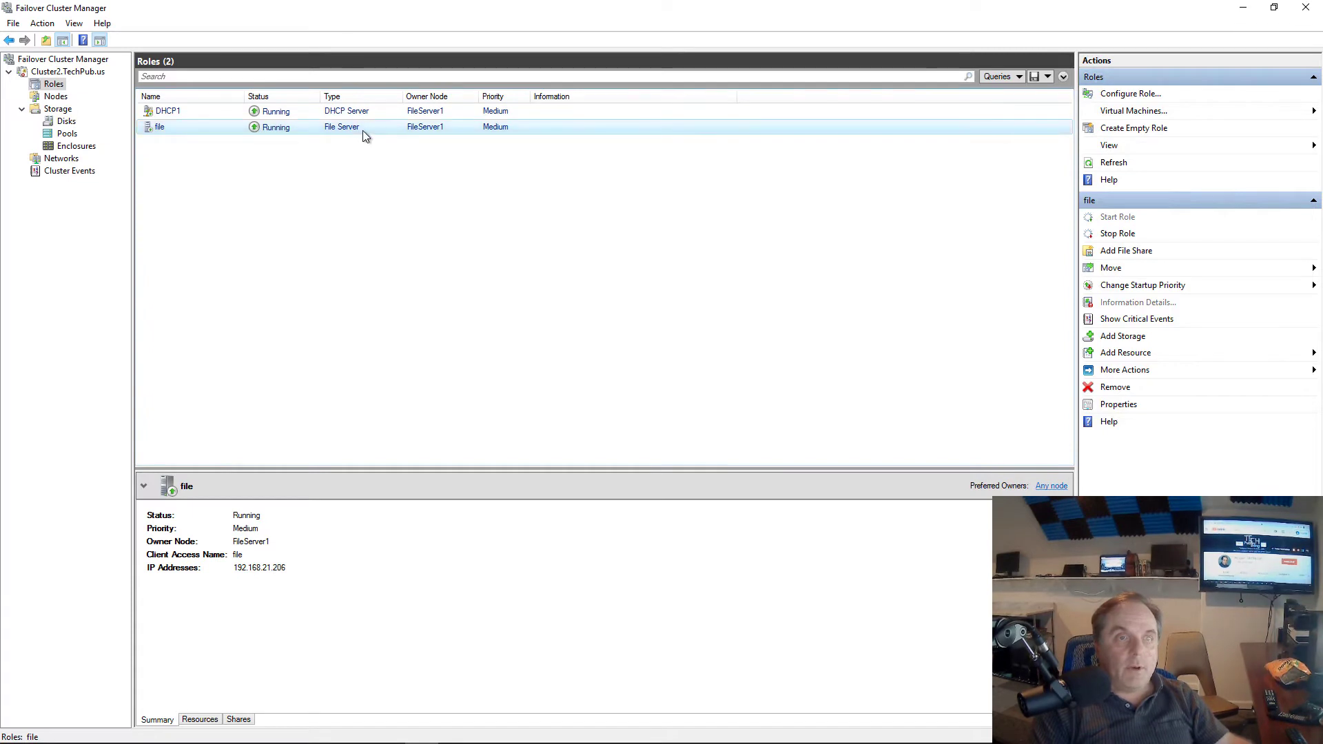
{"action": "right_click", "coordinate": [365, 136]}
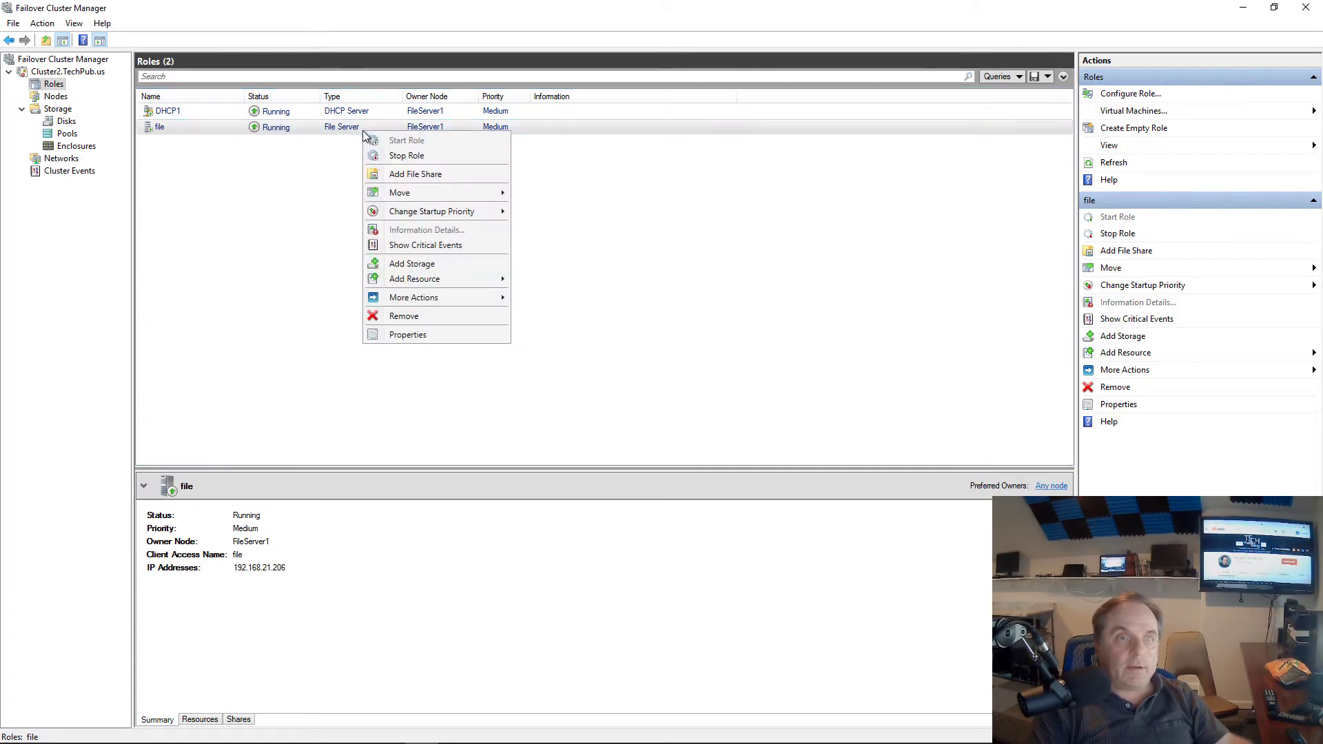
{"action": "left_click", "coordinate": [397, 176]}
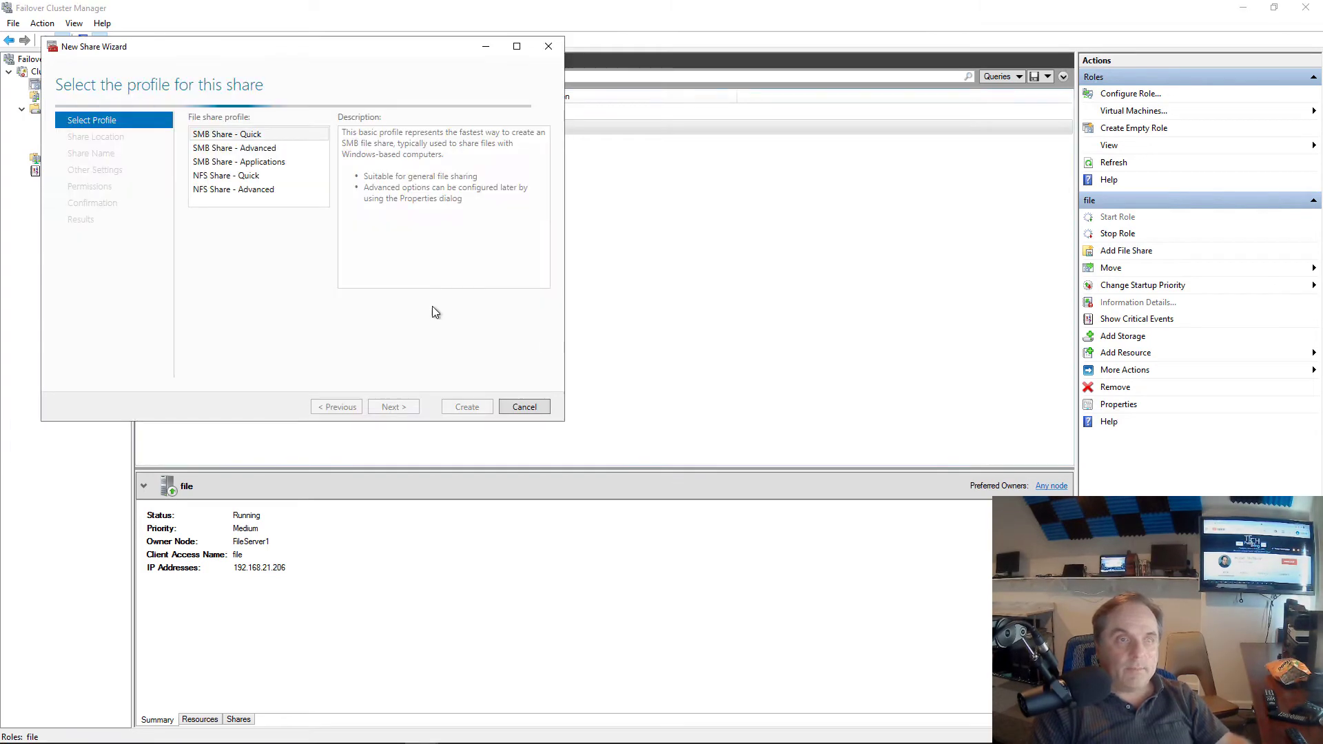
{"action": "left_click_drag", "start_coordinate": [350, 48], "coordinate": [612, 114]}
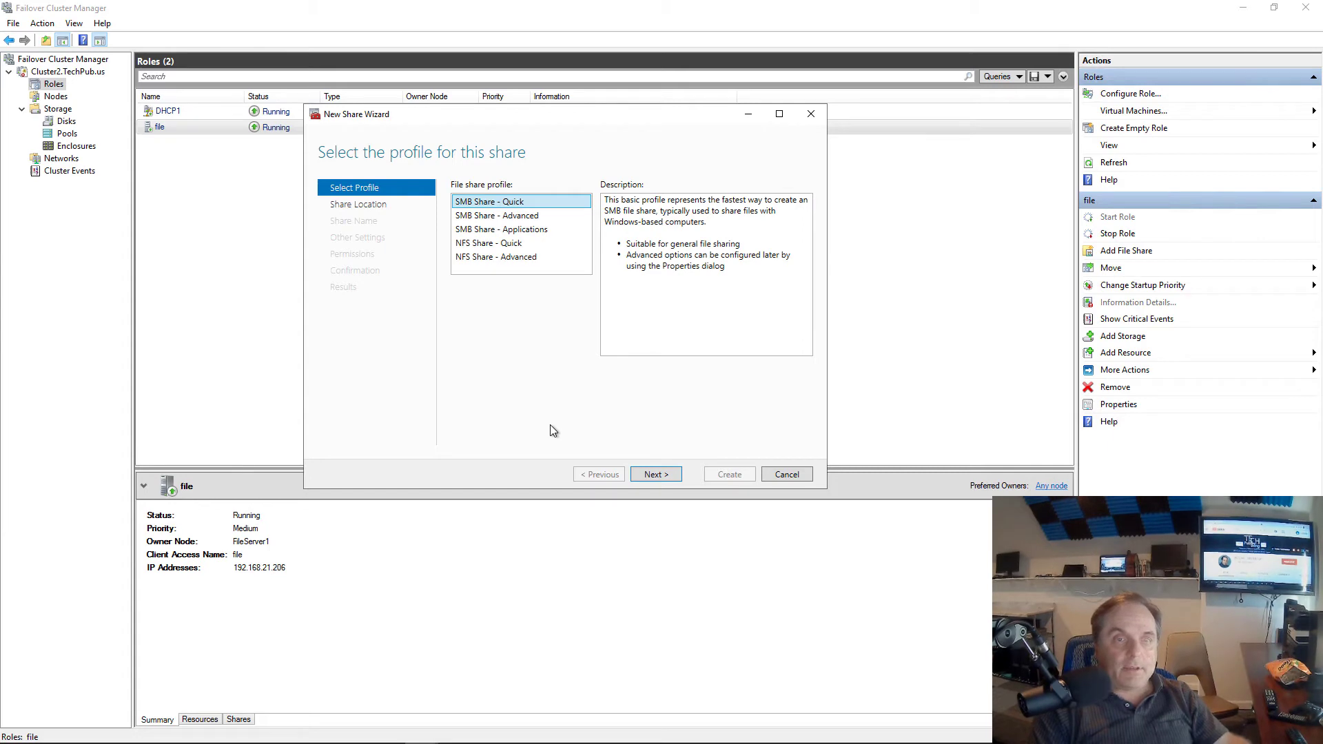
{"action": "left_click", "coordinate": [524, 216]}
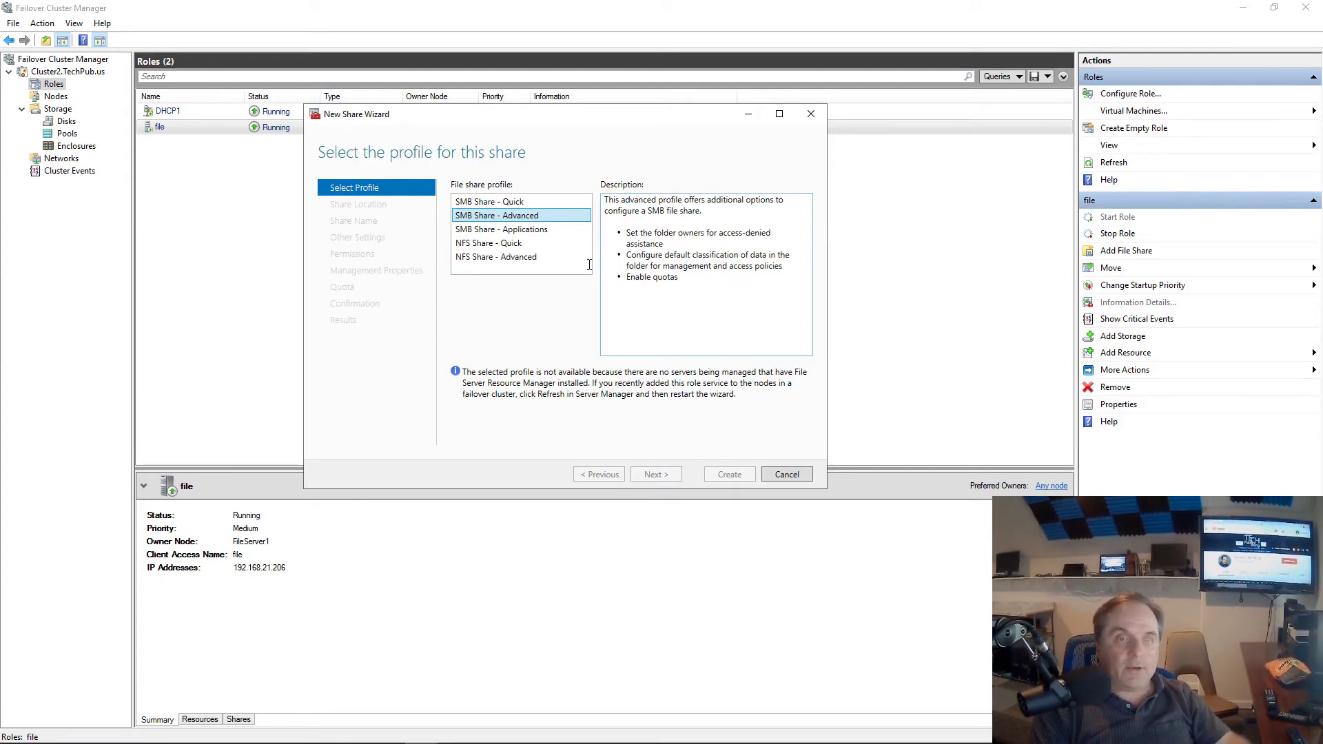
{"action": "left_click", "coordinate": [518, 202]}
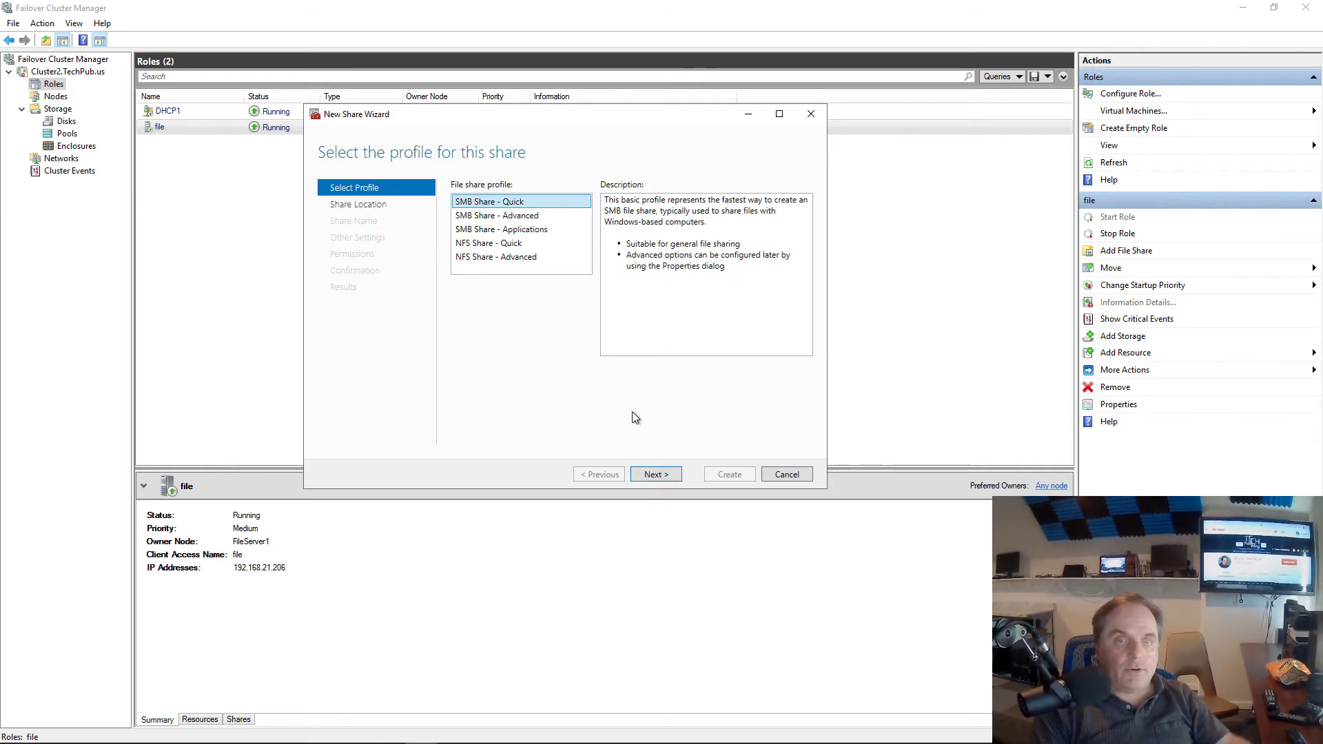
Place the share on the file server's E: volume (E:\Shares\)
{"action": "left_click", "coordinate": [654, 475]}
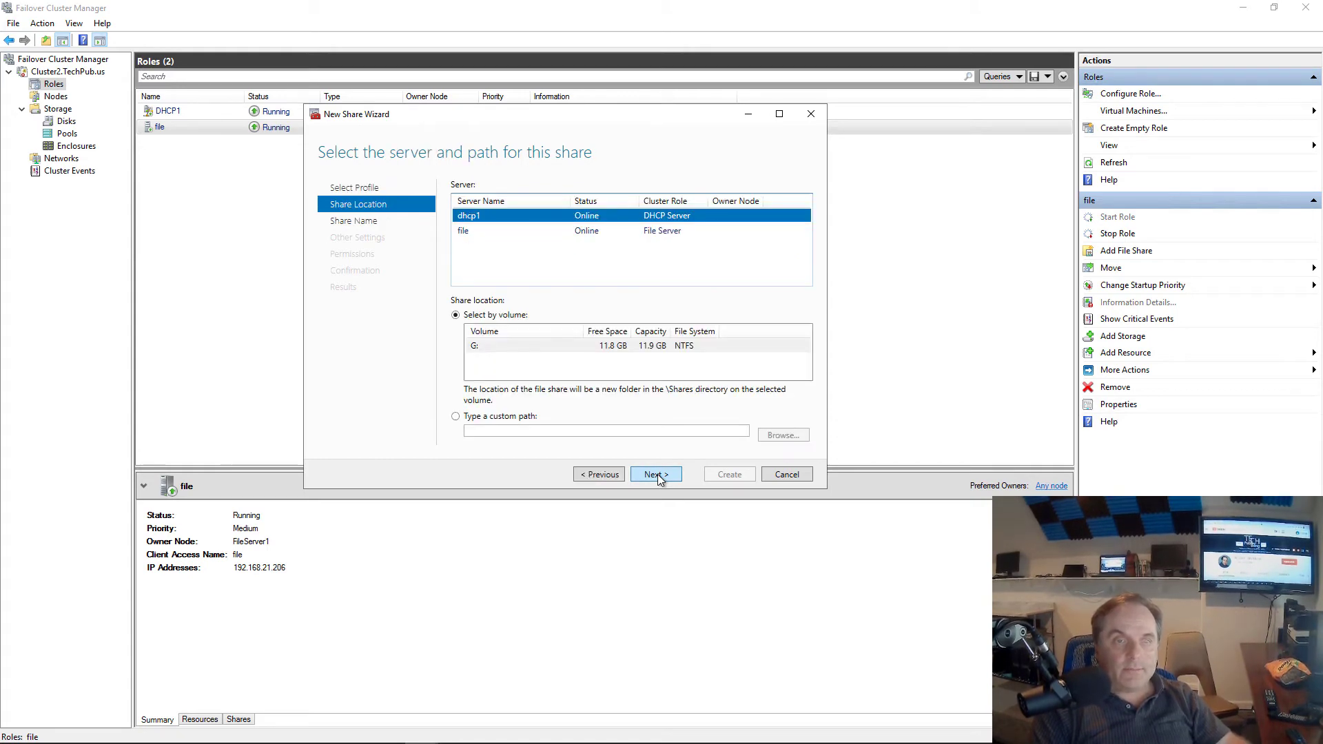
{"action": "left_click", "coordinate": [501, 232]}
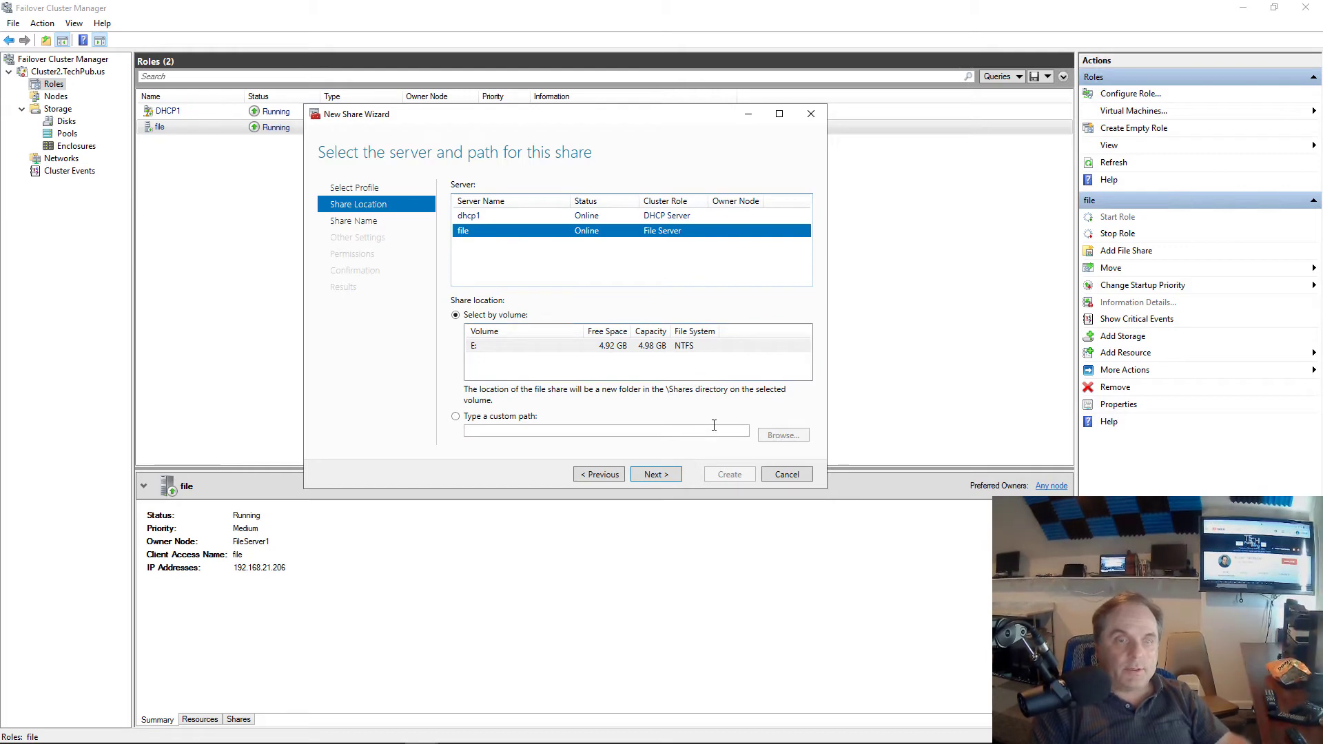
{"action": "left_click", "coordinate": [498, 346]}
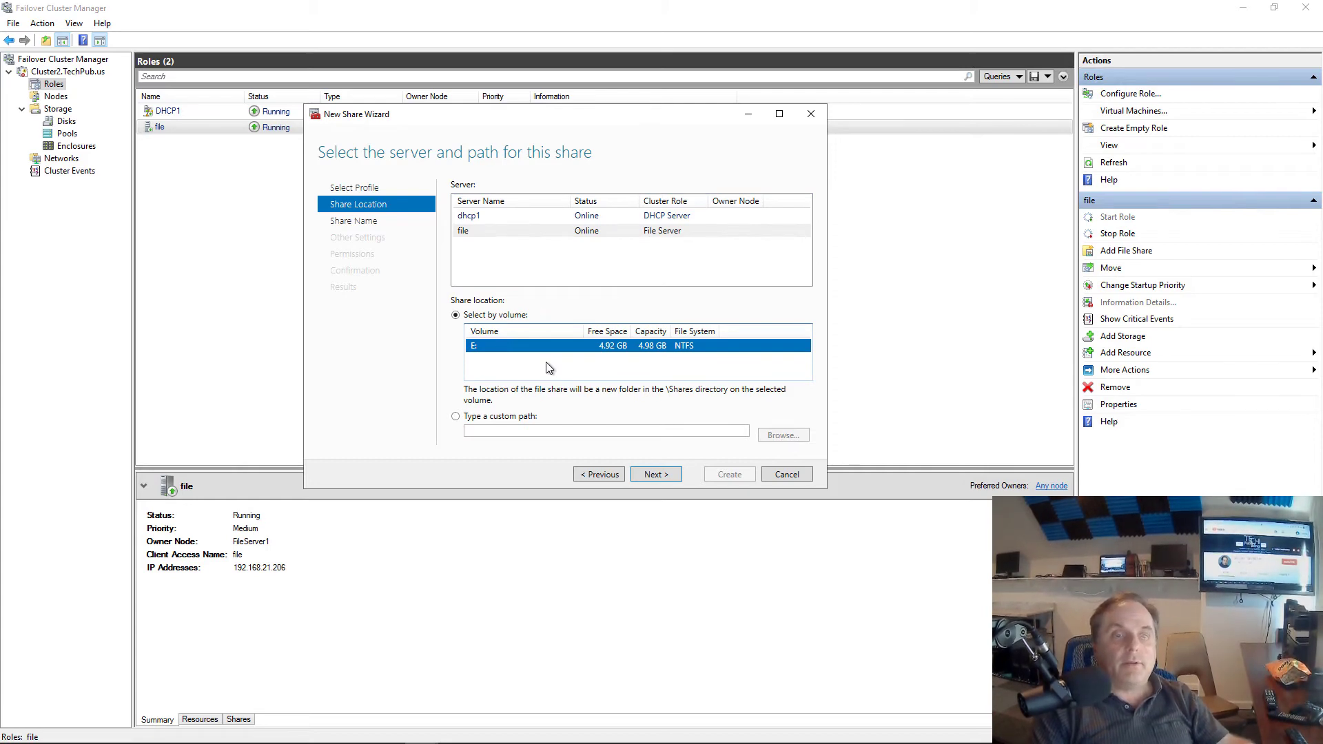
{"action": "left_click", "coordinate": [509, 417]}
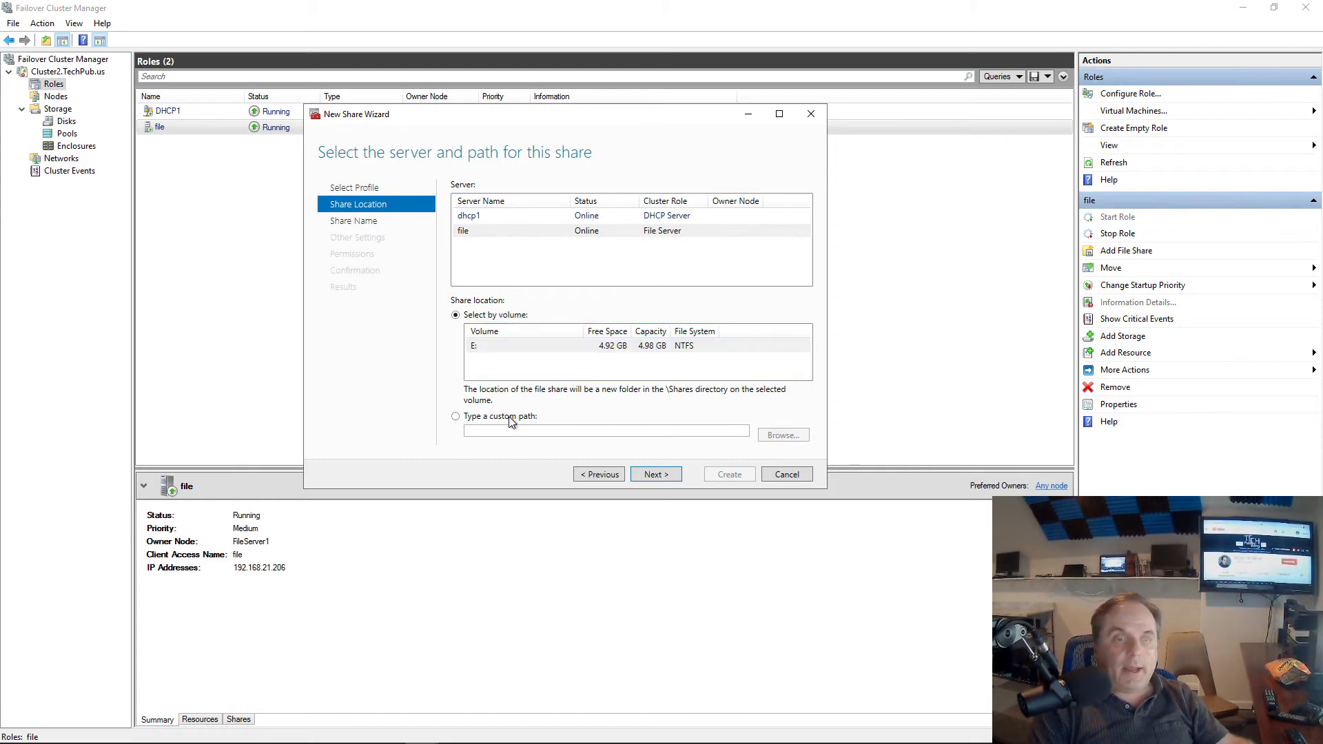
{"action": "left_click", "coordinate": [516, 428]}
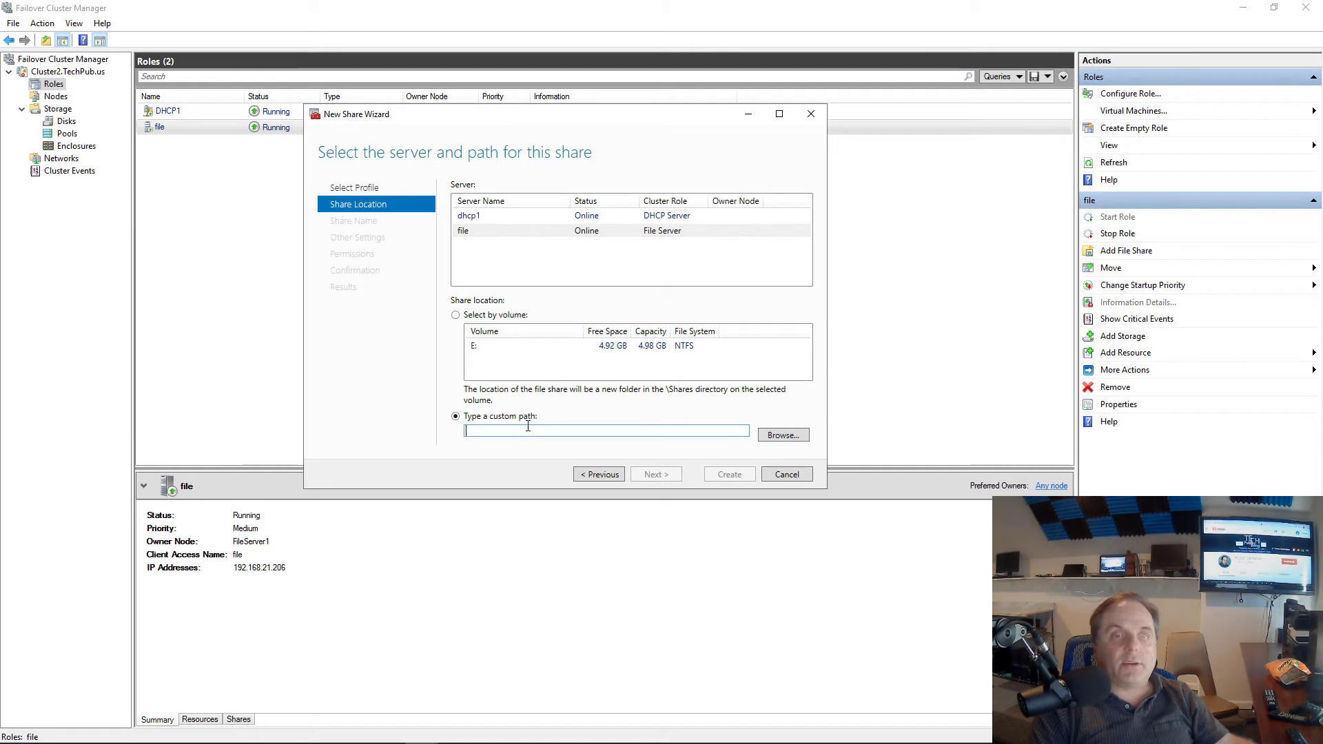
{"action": "left_click", "coordinate": [521, 345]}
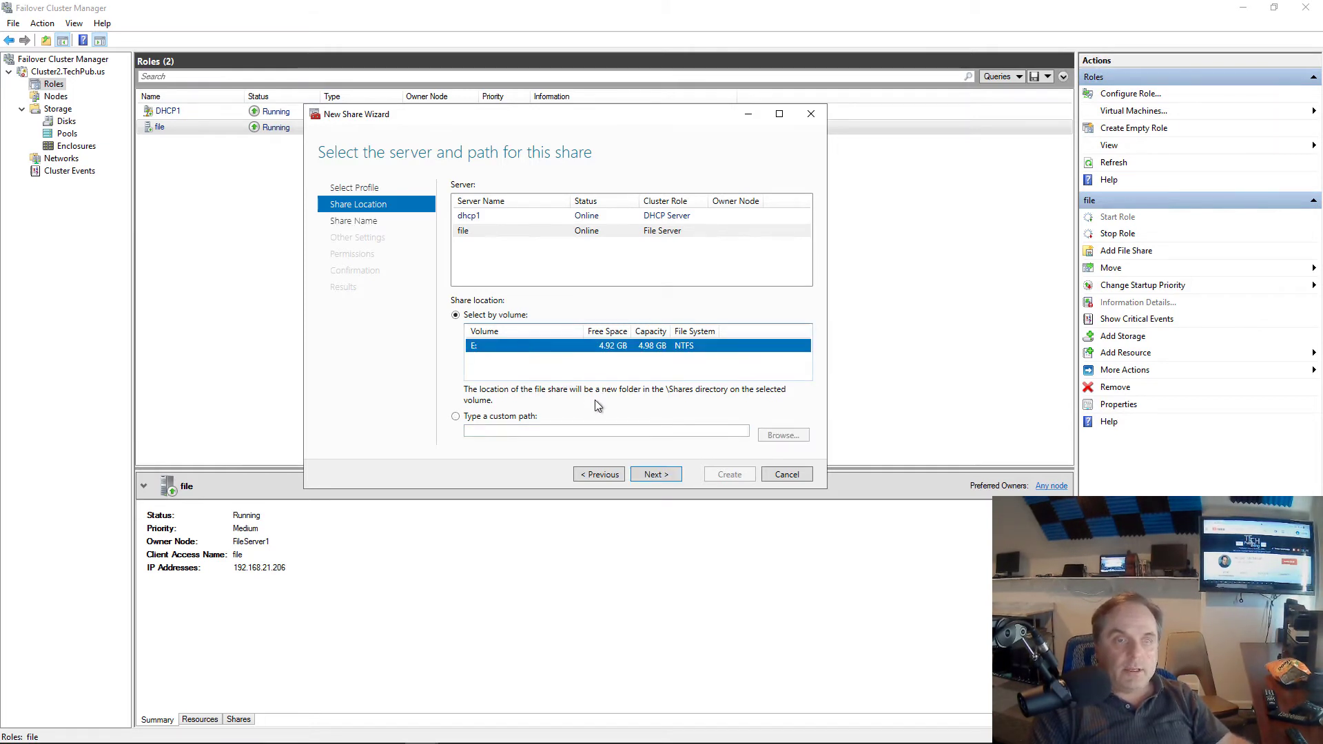
{"action": "left_click", "coordinate": [655, 474]}
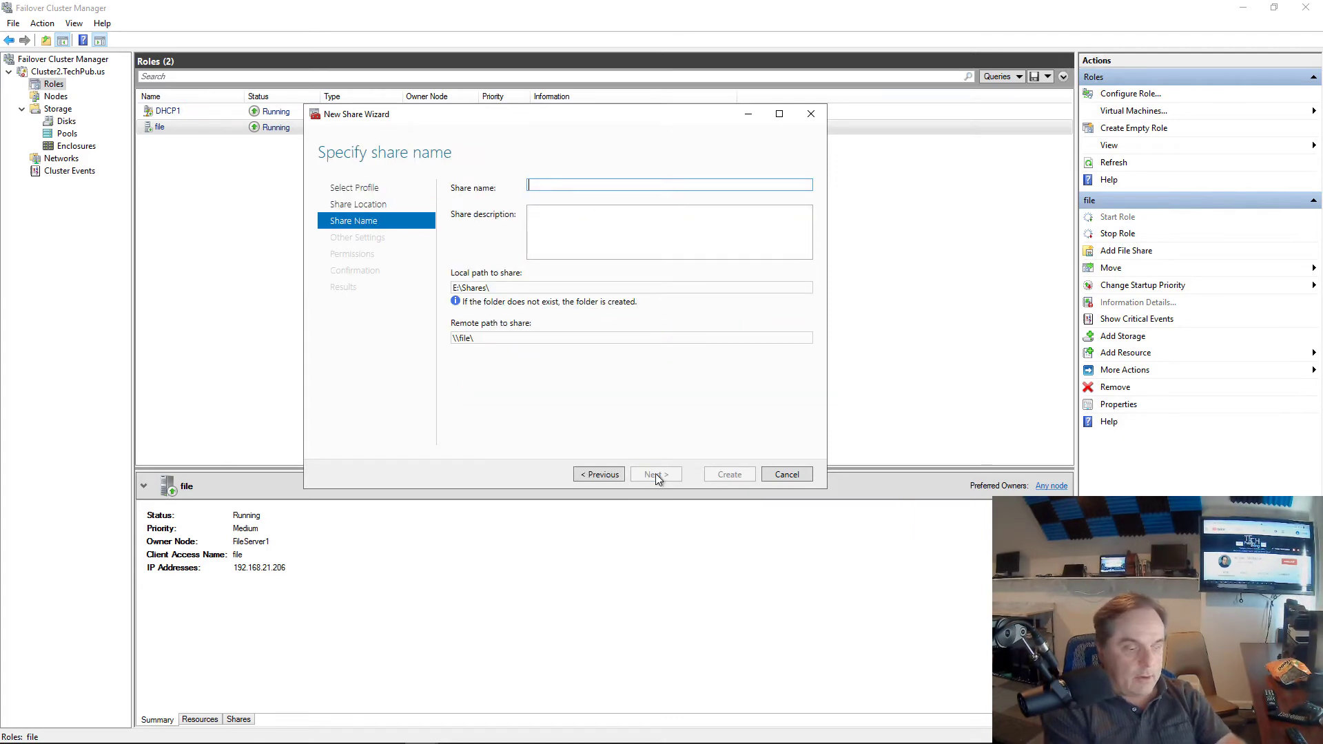
Name the share 'fileshare', giving remote path \\file\fileshare
{"action": "type", "text": "filesshare"}
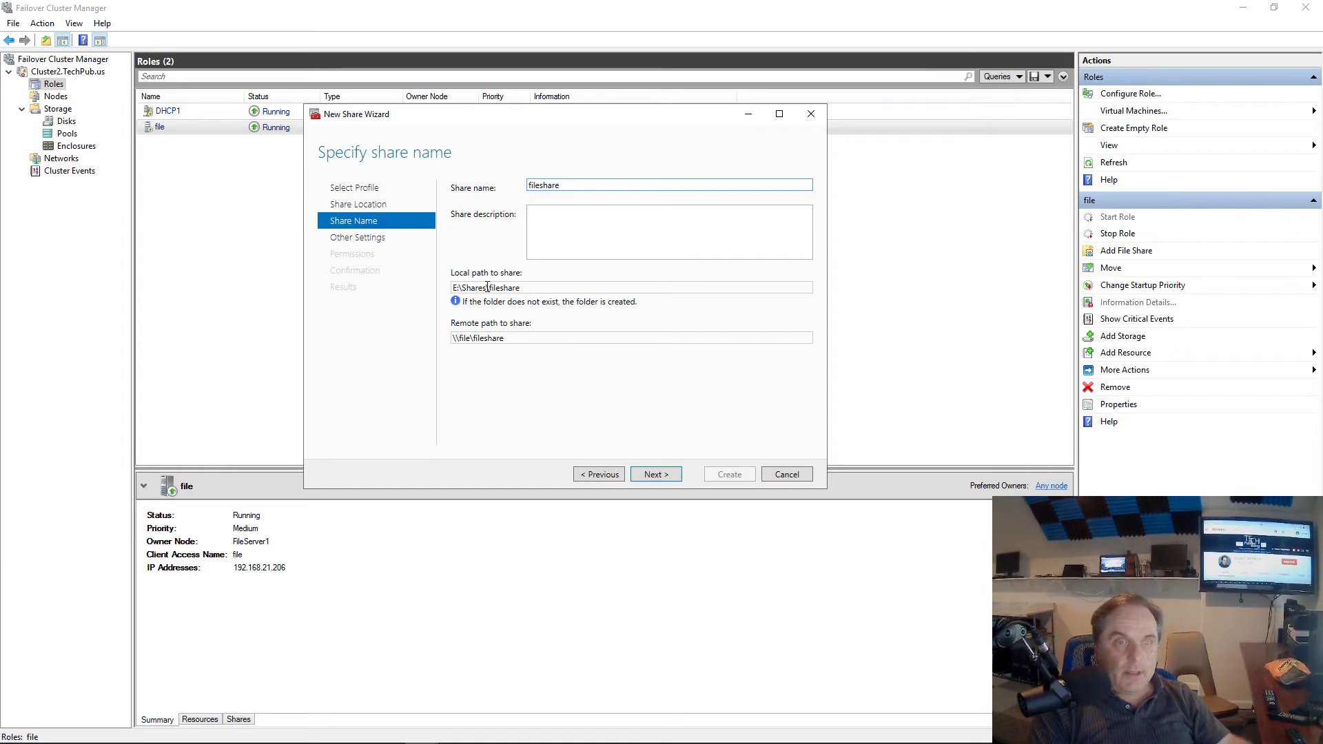
{"action": "left_click", "coordinate": [485, 290]}
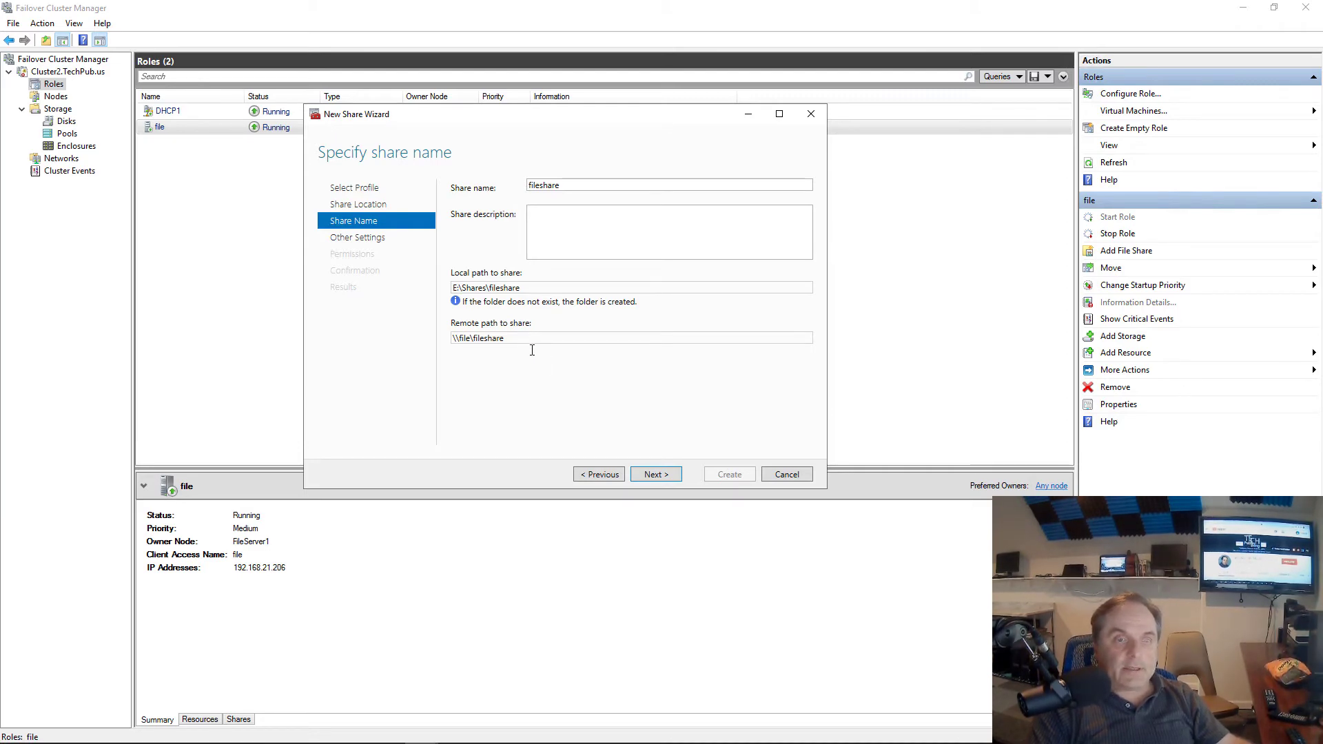
Keep continuous availability and caching enabled for the share
{"action": "left_click", "coordinate": [665, 476]}
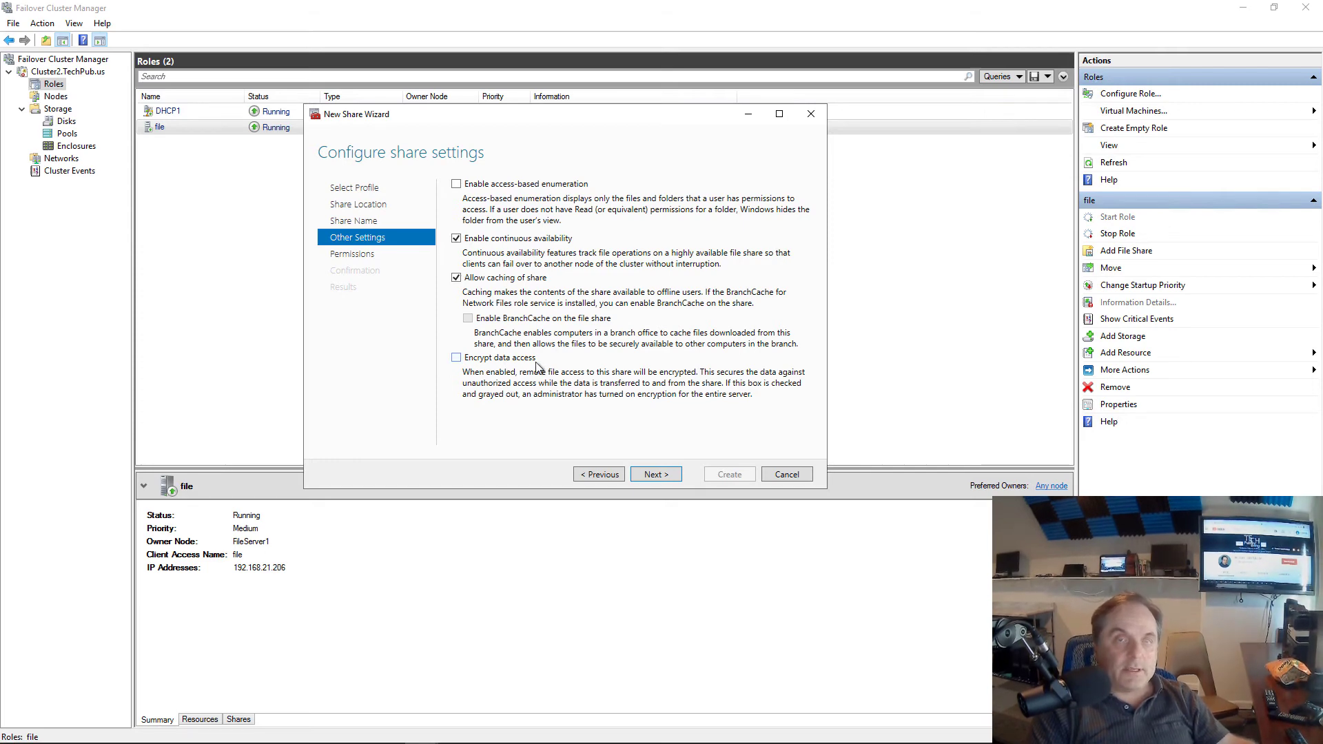
{"action": "left_click", "coordinate": [655, 475]}
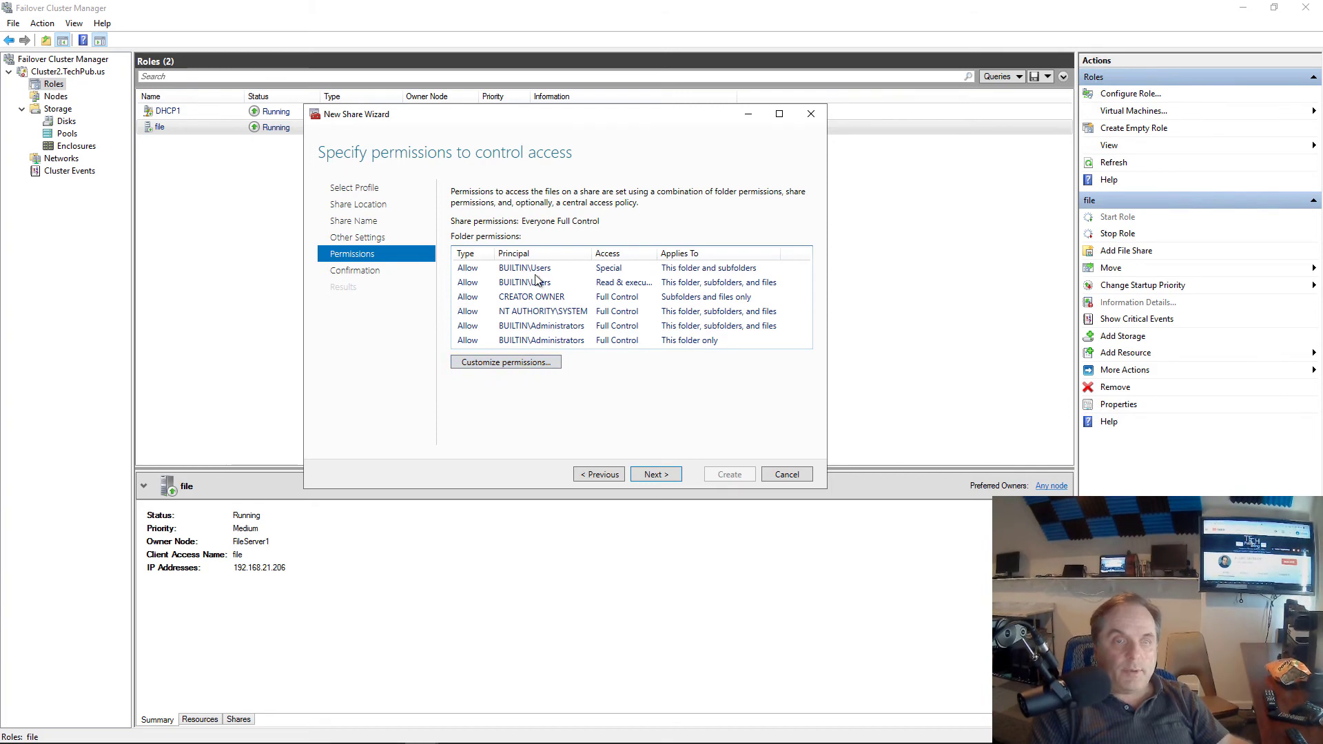
Add a Modify permission entry for Domain Users on the share folder
{"action": "left_click", "coordinate": [516, 364]}
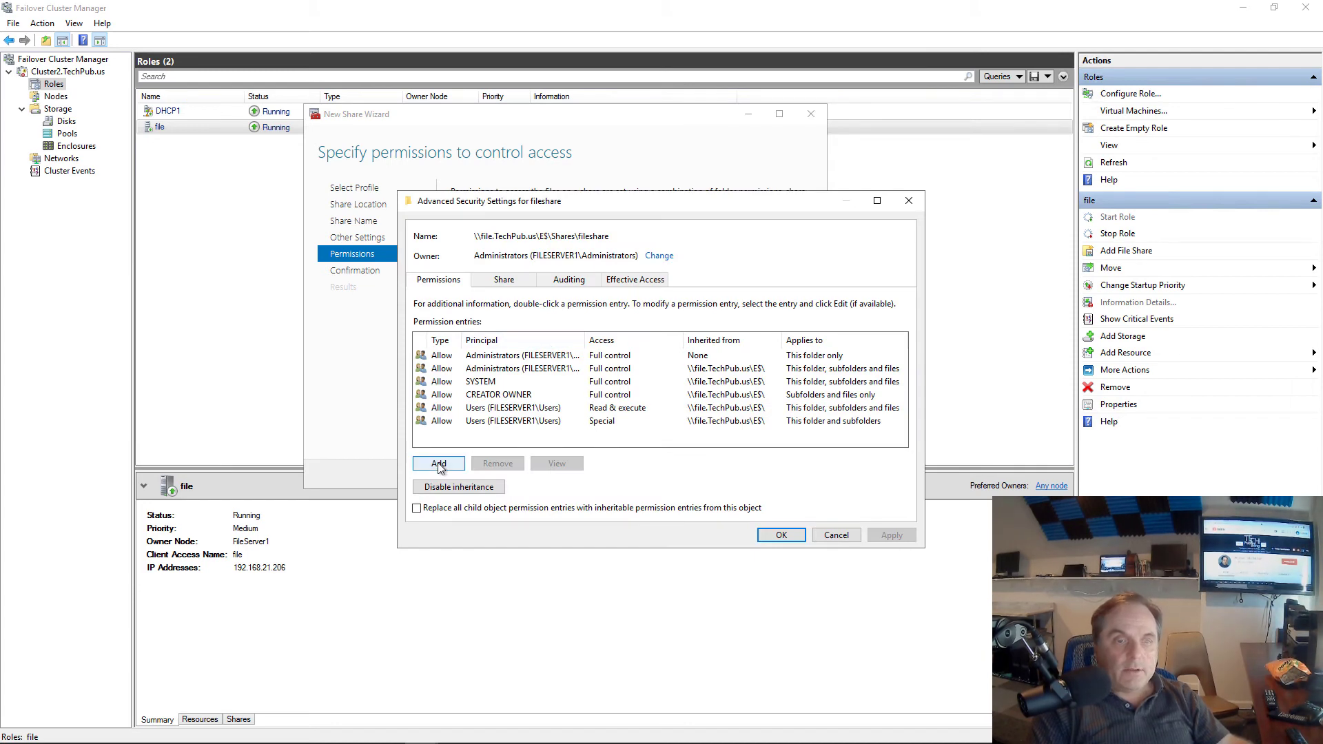
{"action": "left_click", "coordinate": [460, 466]}
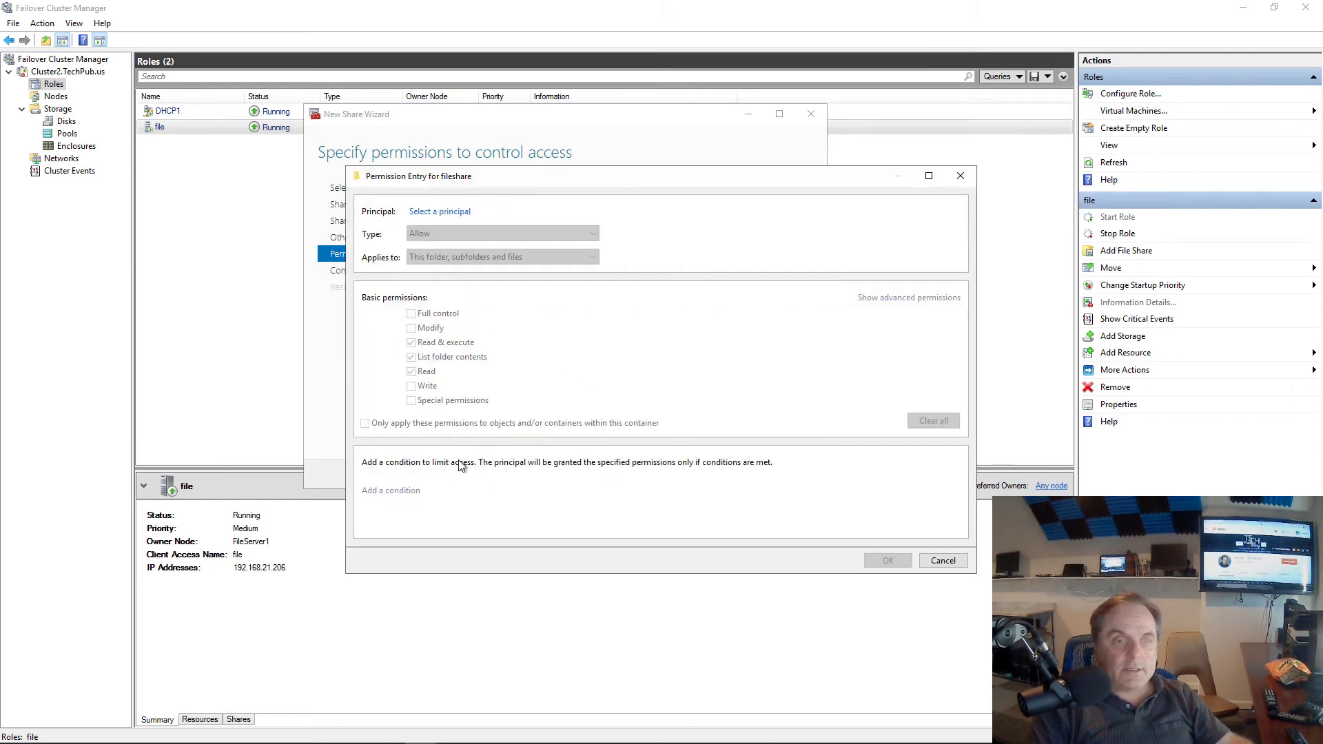
{"action": "left_click", "coordinate": [440, 211]}
{"action": "type", "text": "do"}
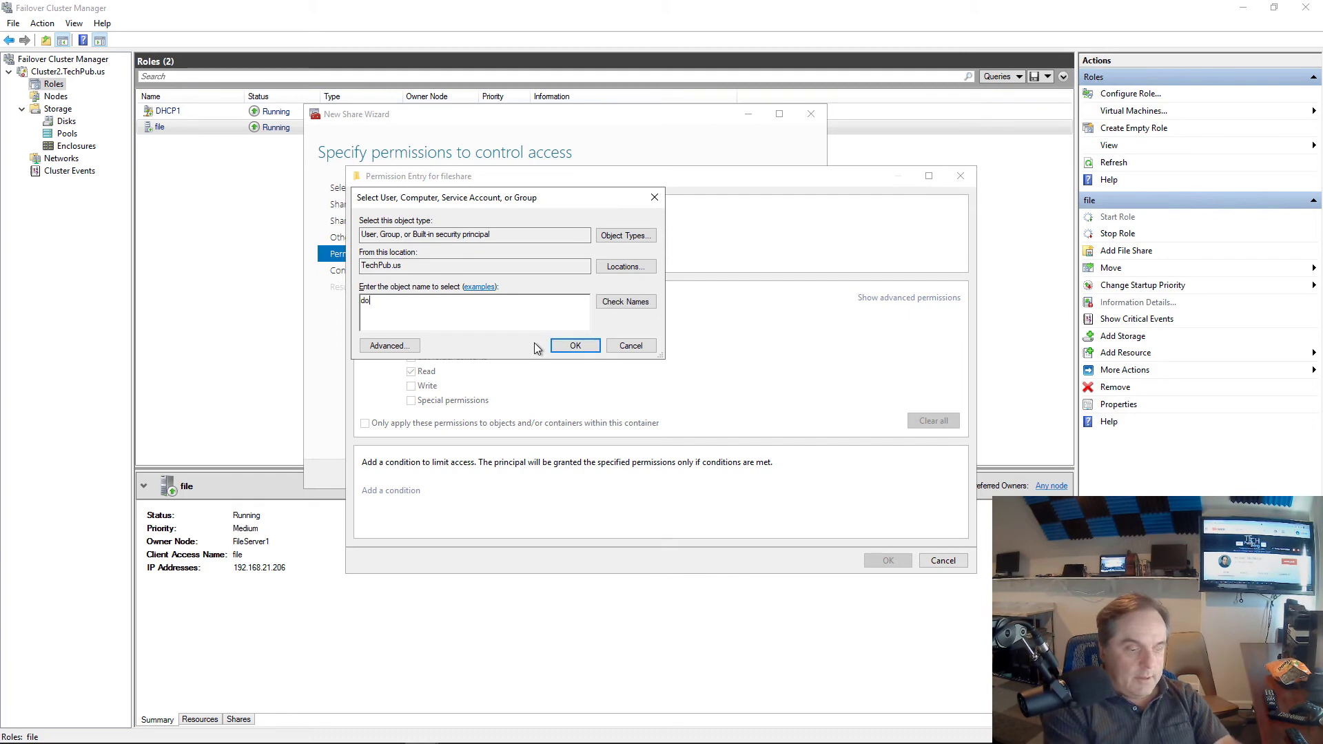
{"action": "type", "text": "main users"}
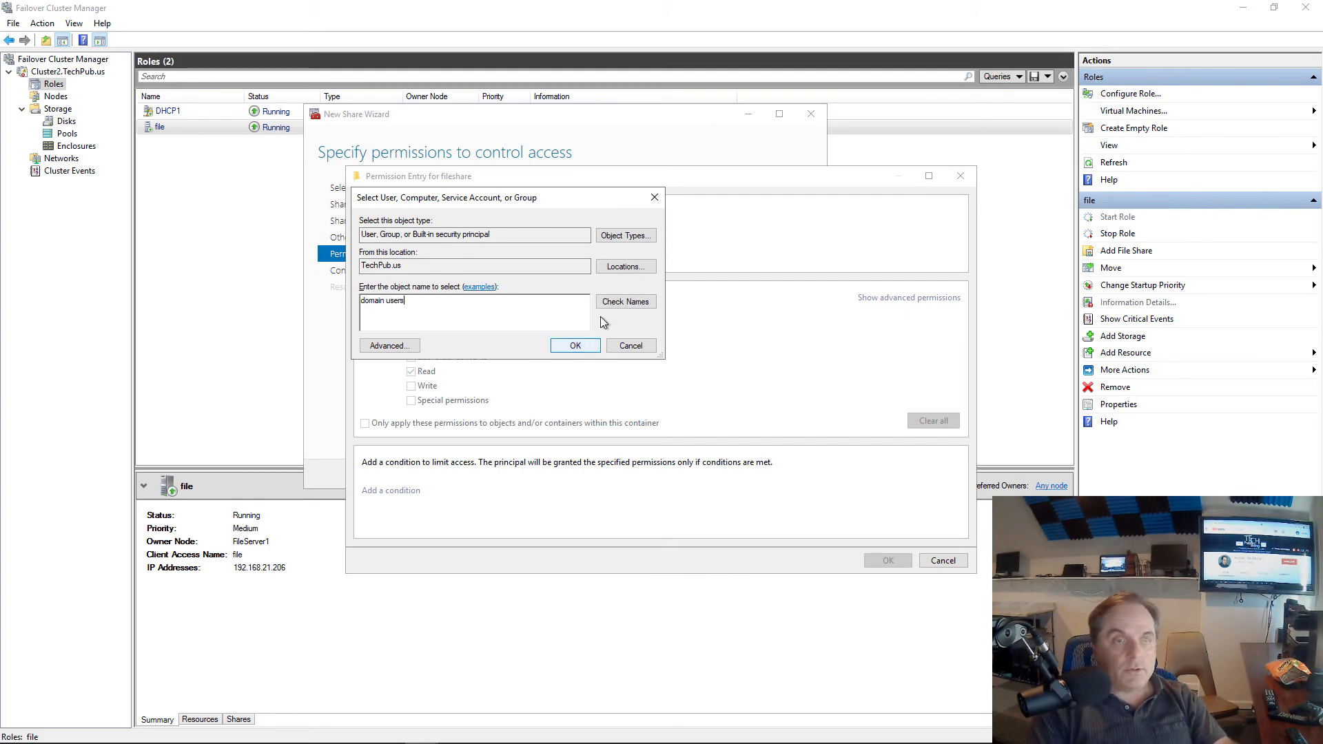
{"action": "left_click", "coordinate": [620, 301]}
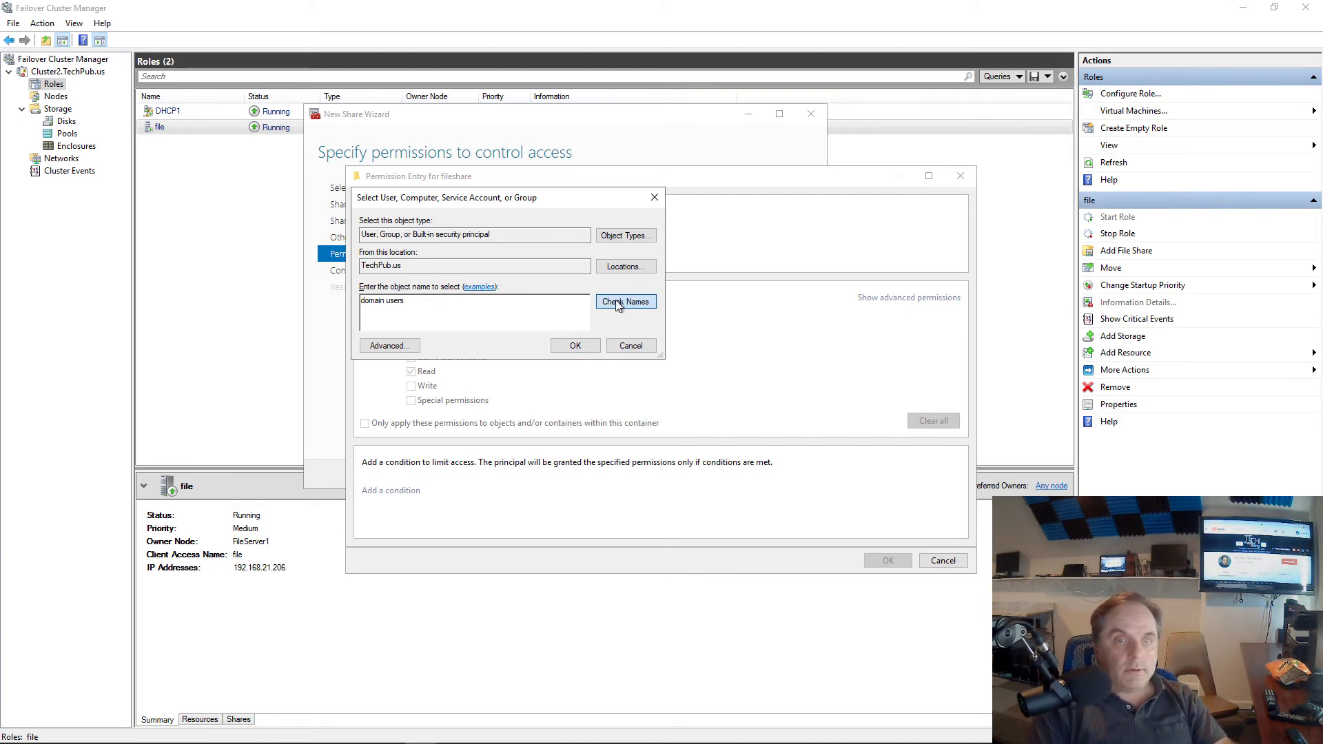
{"action": "left_click", "coordinate": [572, 345]}
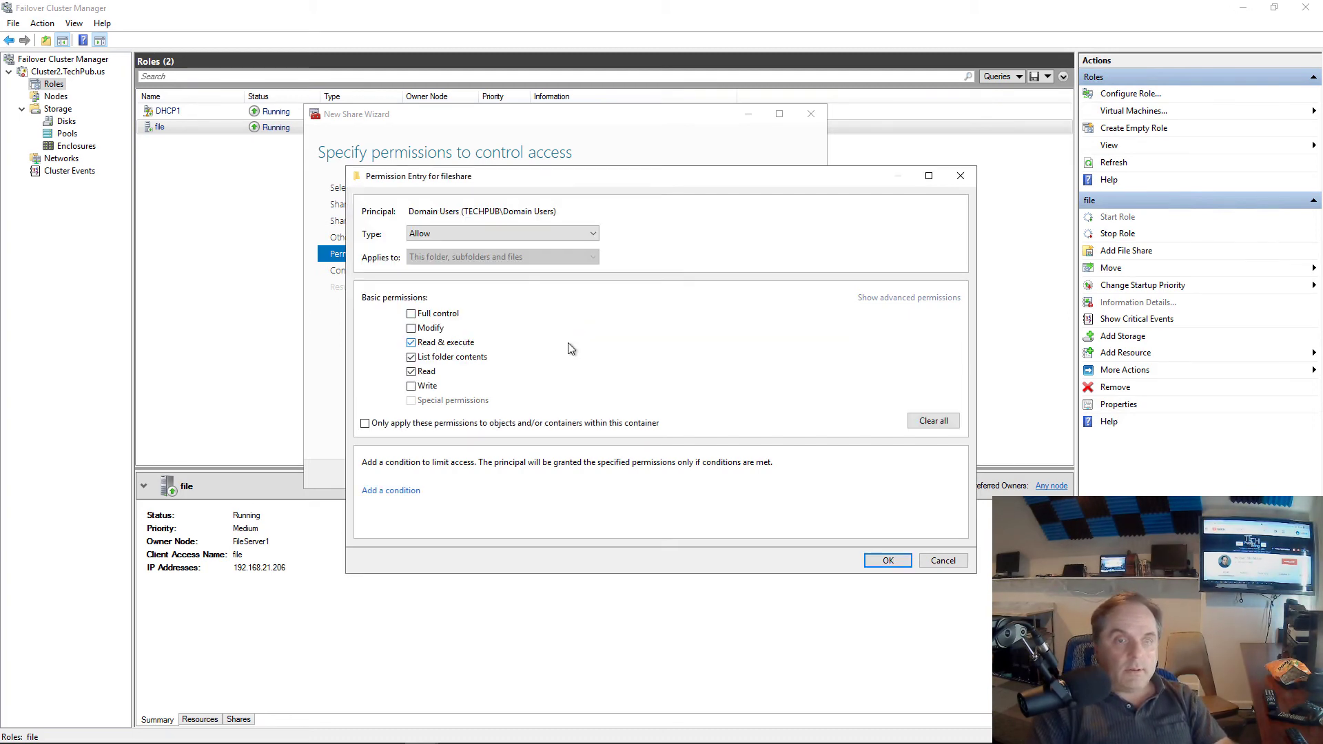
{"action": "left_click", "coordinate": [411, 329]}
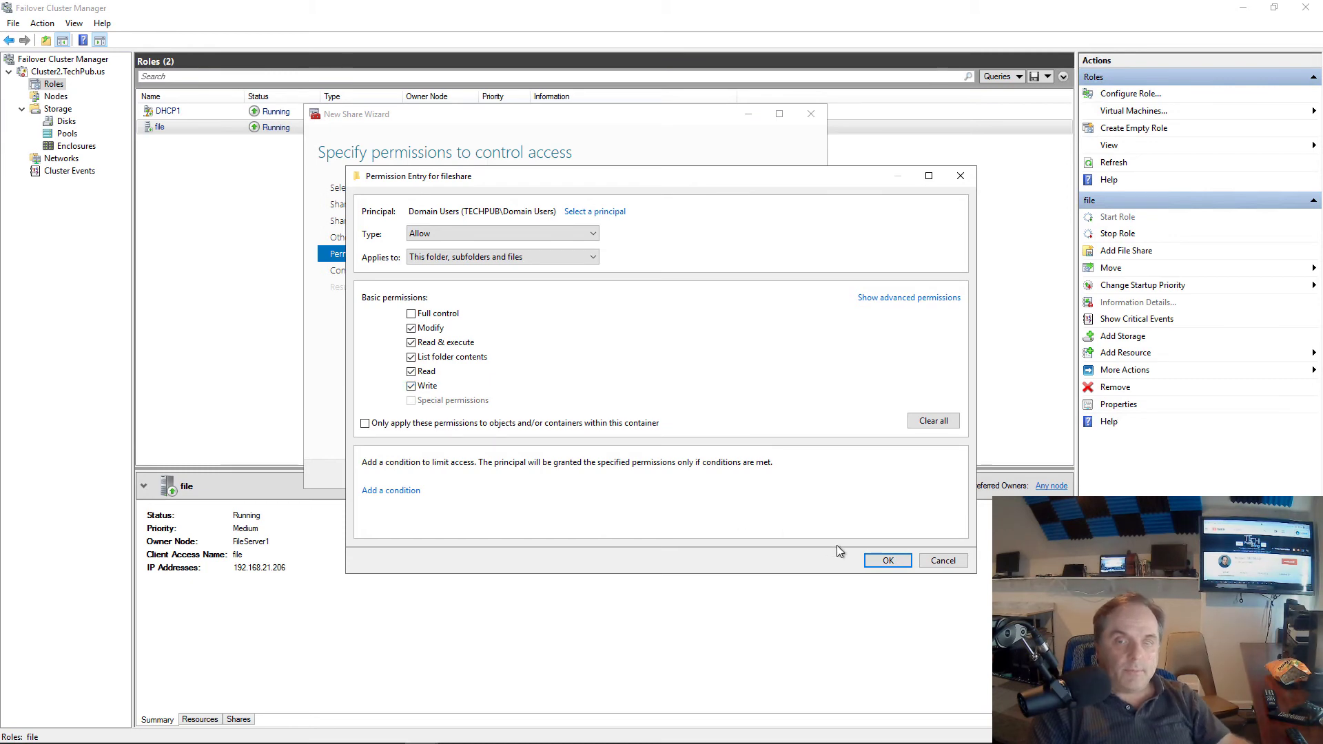
{"action": "left_click", "coordinate": [879, 562]}
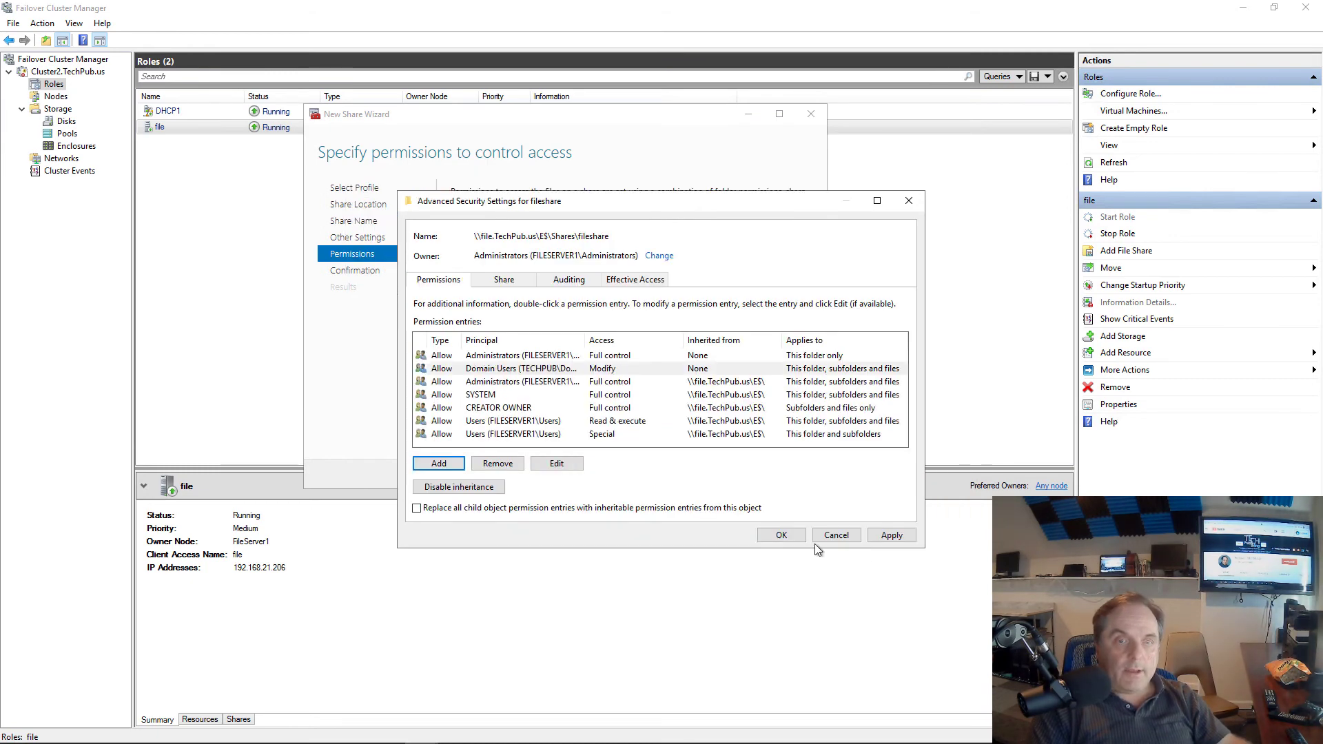
Apply the permissions and create the fileshare SMB share
{"action": "left_click", "coordinate": [781, 535]}
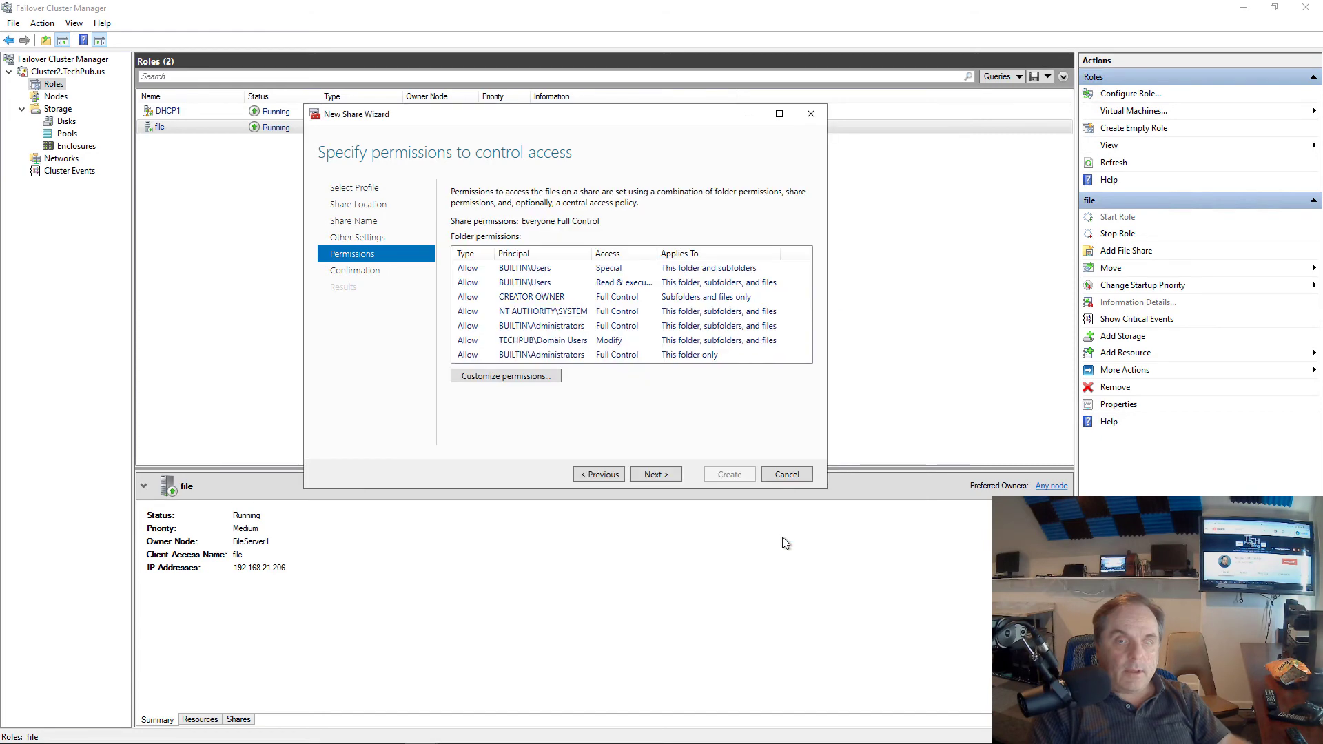
{"action": "left_click", "coordinate": [660, 475]}
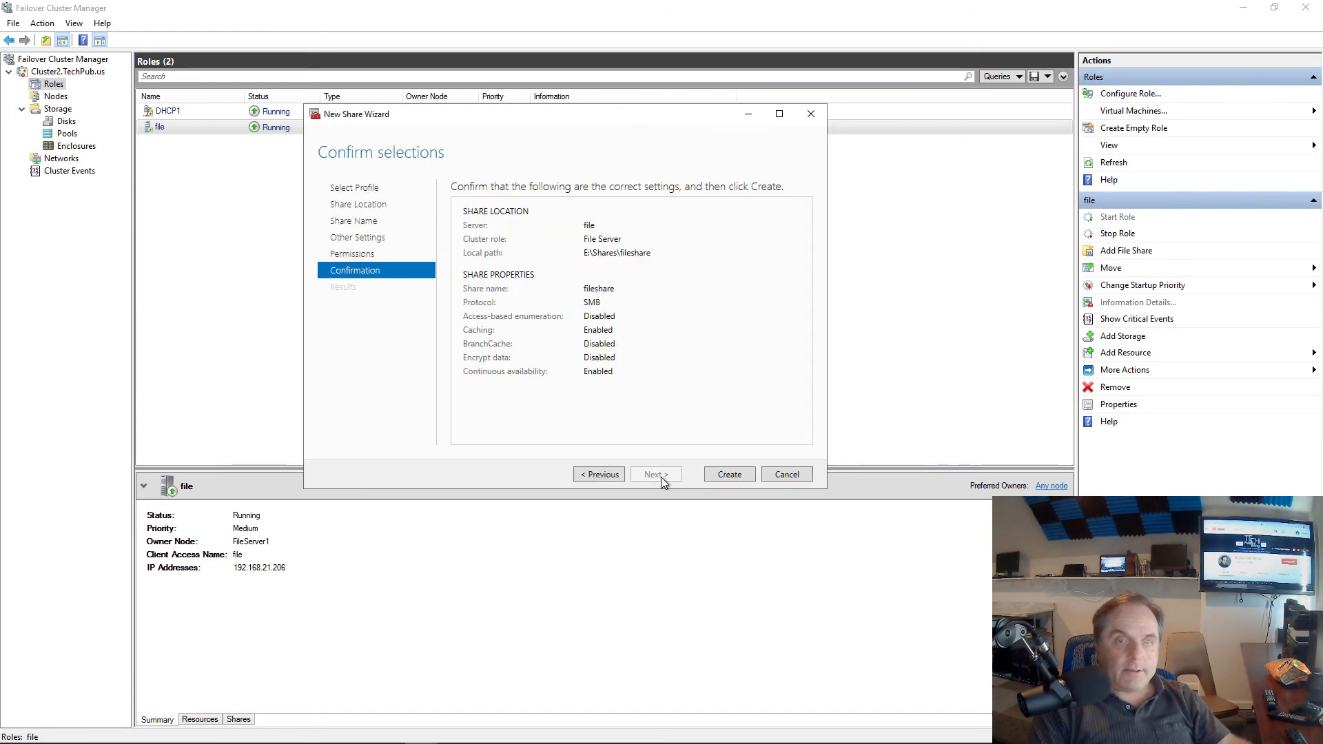
{"action": "left_click", "coordinate": [725, 476]}
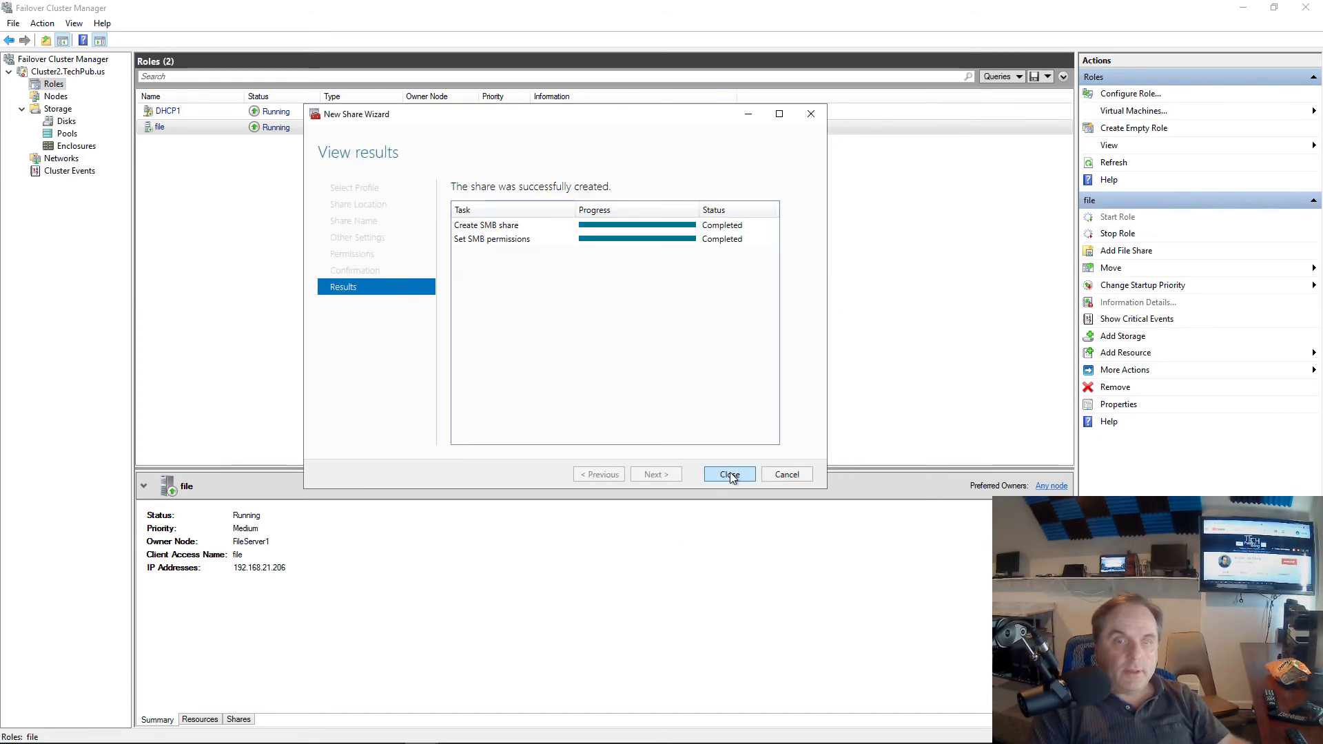
{"action": "left_click", "coordinate": [729, 475]}
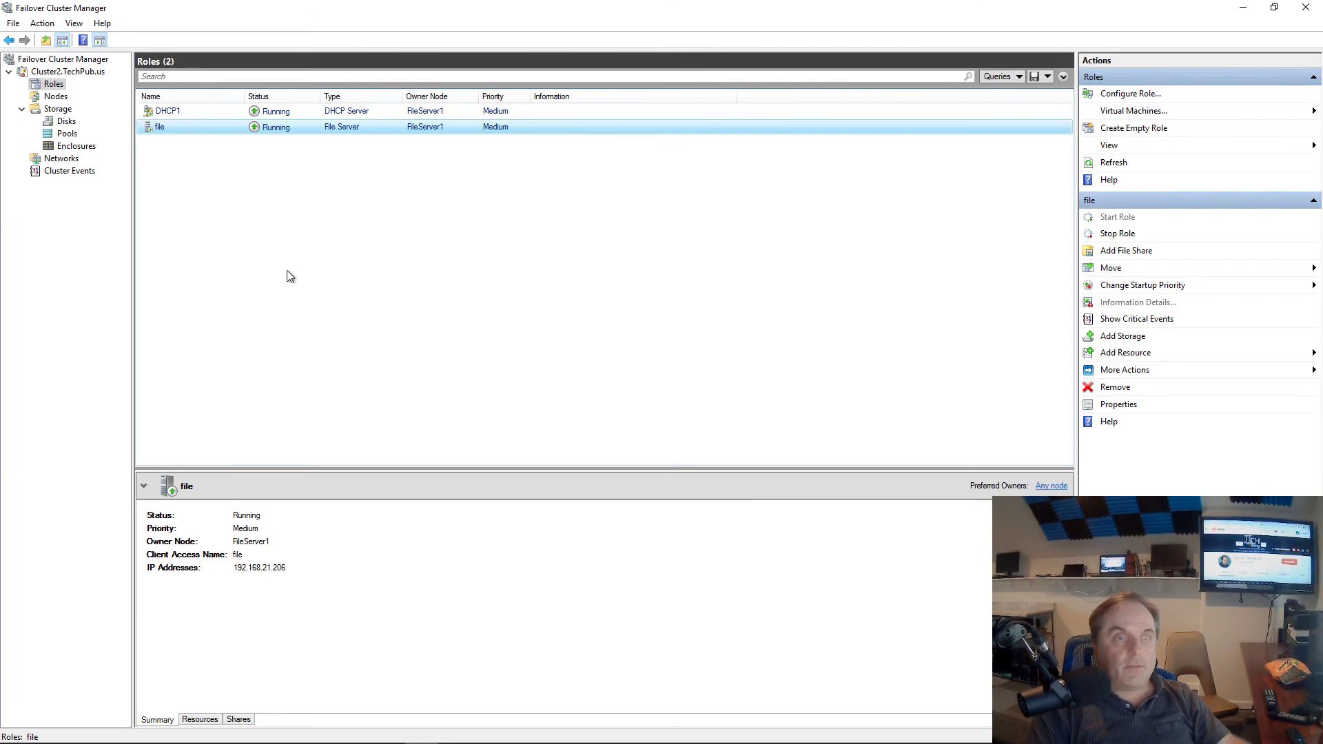
In a File Explorer window, browse to \\file and open the empty fileshare folder
{"action": "mouse_move", "coordinate": [331, 738]}
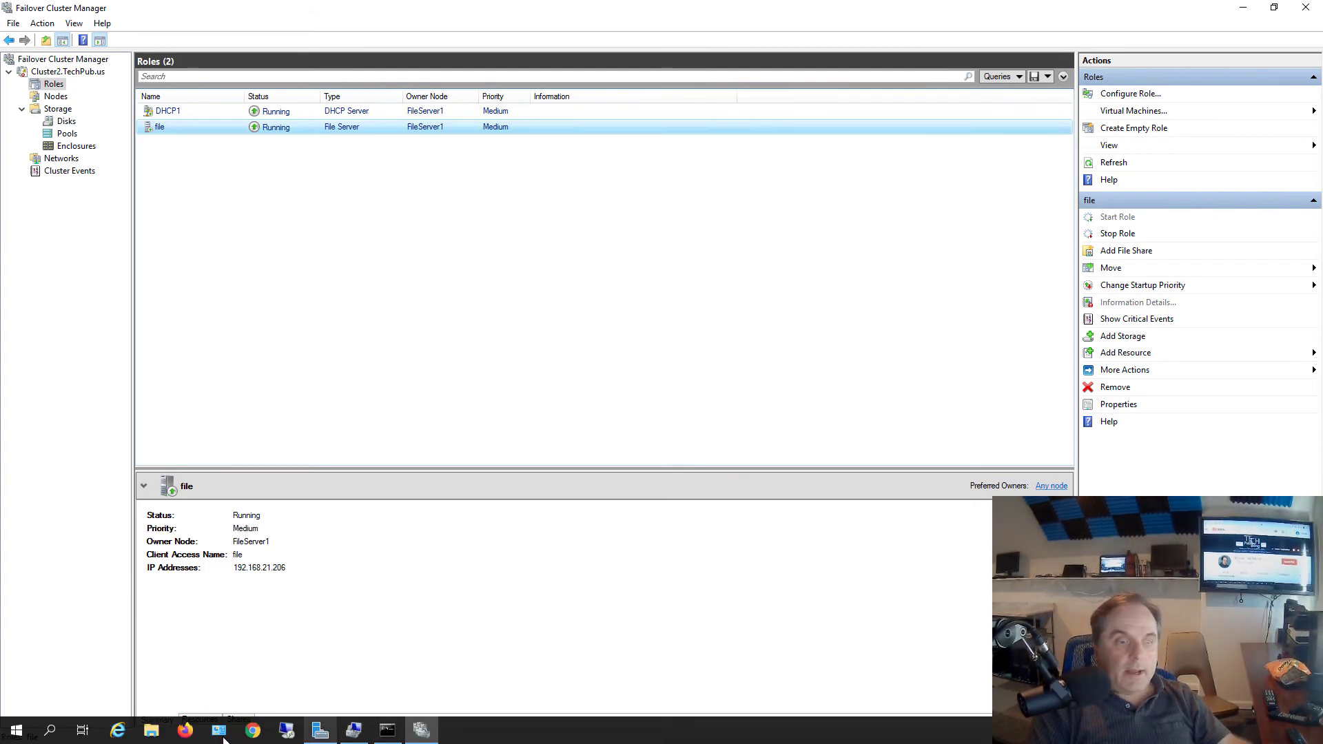
{"action": "left_click", "coordinate": [151, 730]}
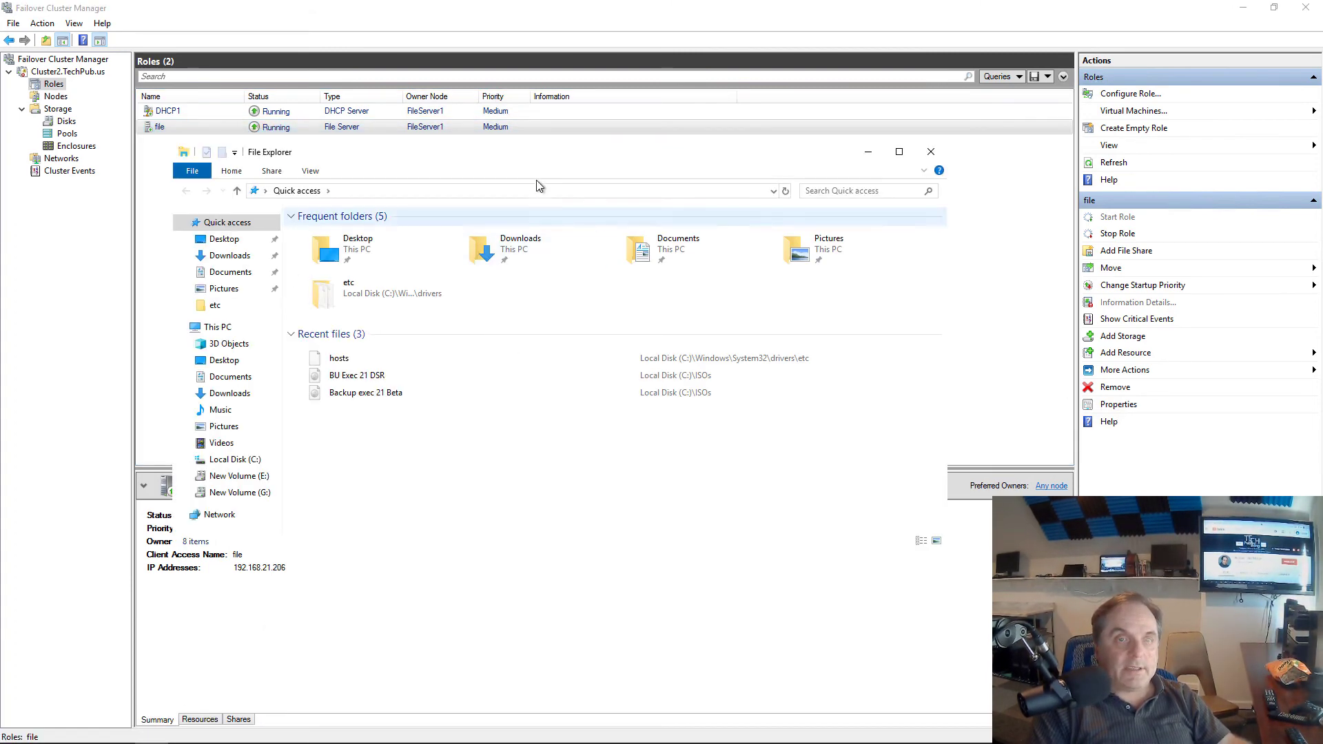
{"action": "left_click_drag", "start_coordinate": [632, 163], "coordinate": [759, 106]}
{"action": "left_click", "coordinate": [480, 136]}
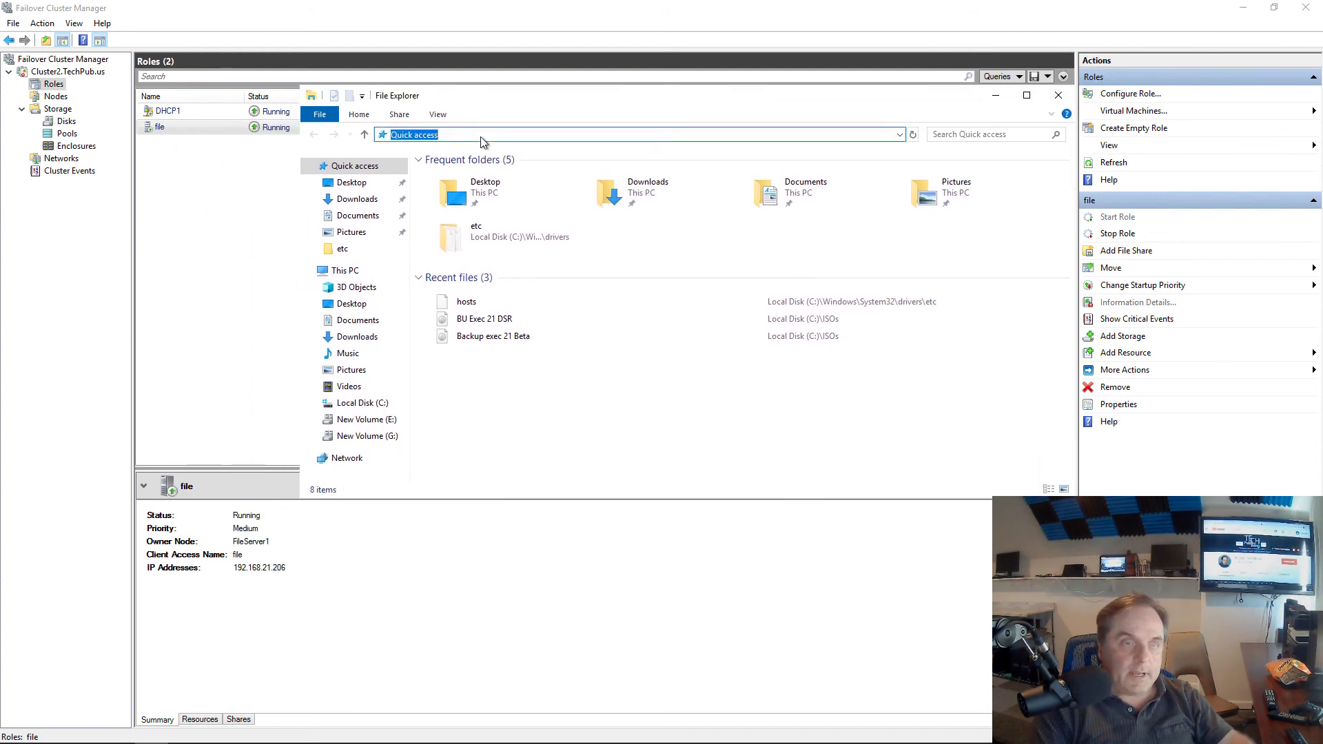
{"action": "type", "text": "\\file"}
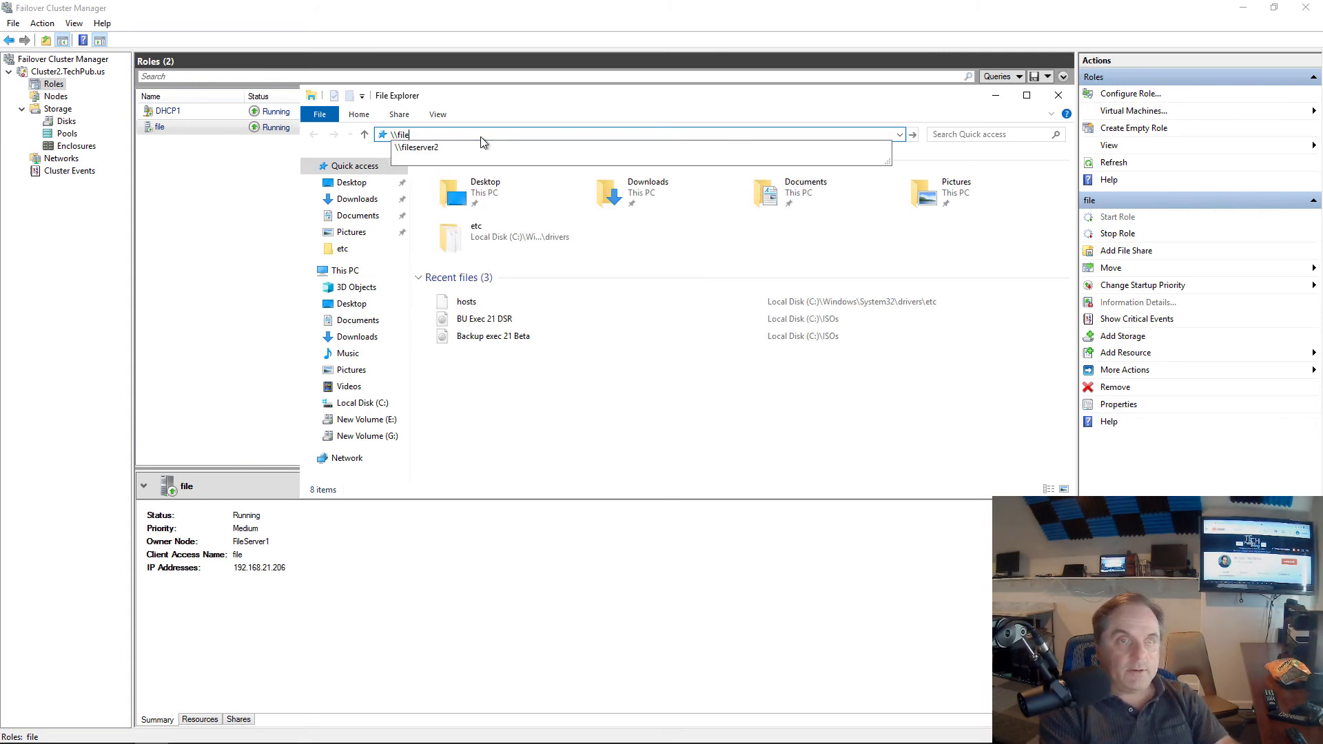
{"action": "key", "text": "Return"}
{"action": "left_click", "coordinate": [463, 178]}
{"action": "double_click", "coordinate": [463, 177]}
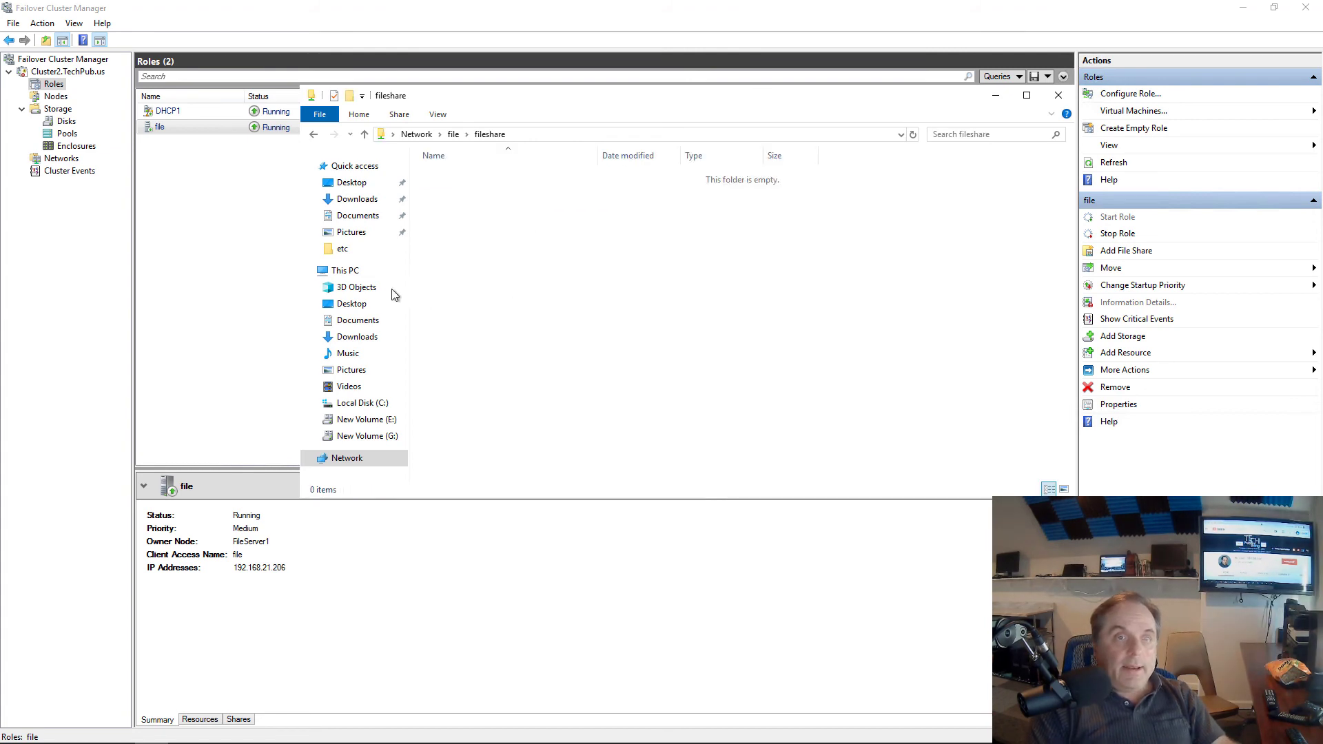
Find fileshare under This PC > New Volume (E:) > Shares, then show the cluster's Nodes list
{"action": "left_click", "coordinate": [346, 270]}
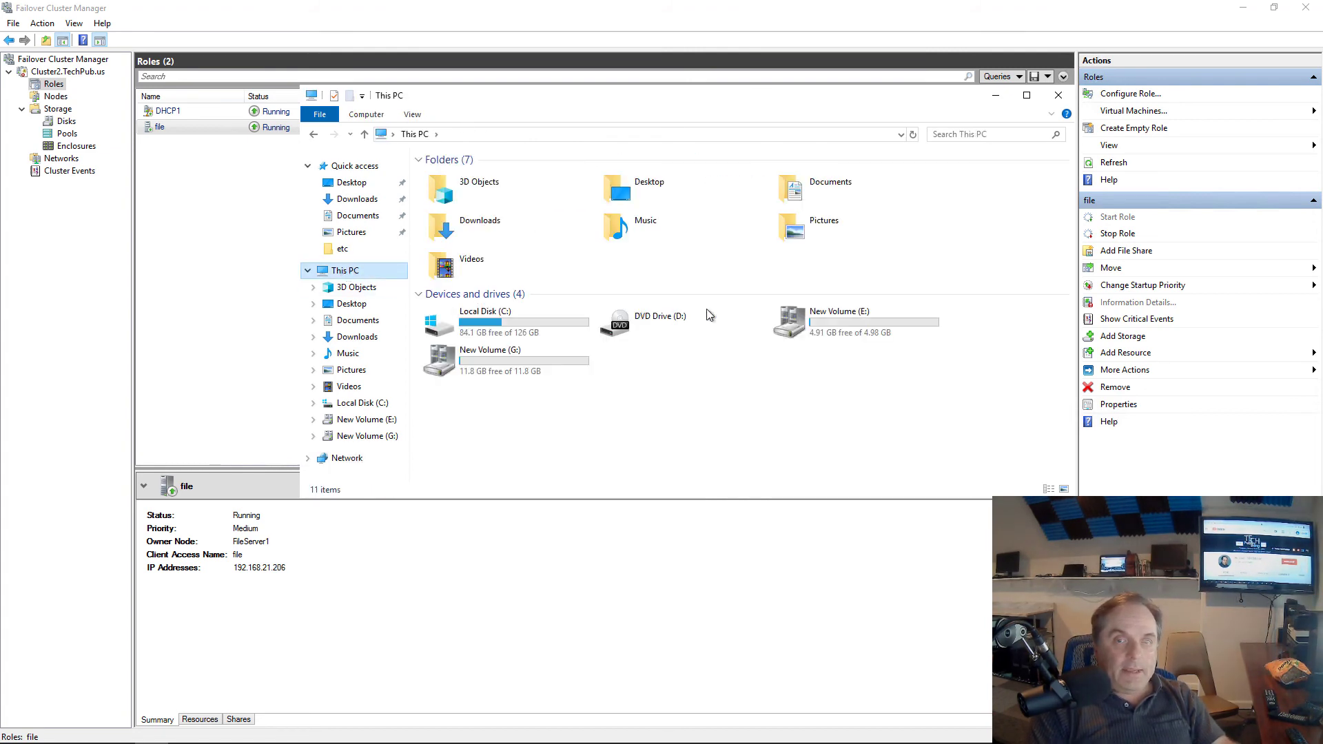
{"action": "left_click", "coordinate": [852, 329]}
{"action": "double_click", "coordinate": [852, 331]}
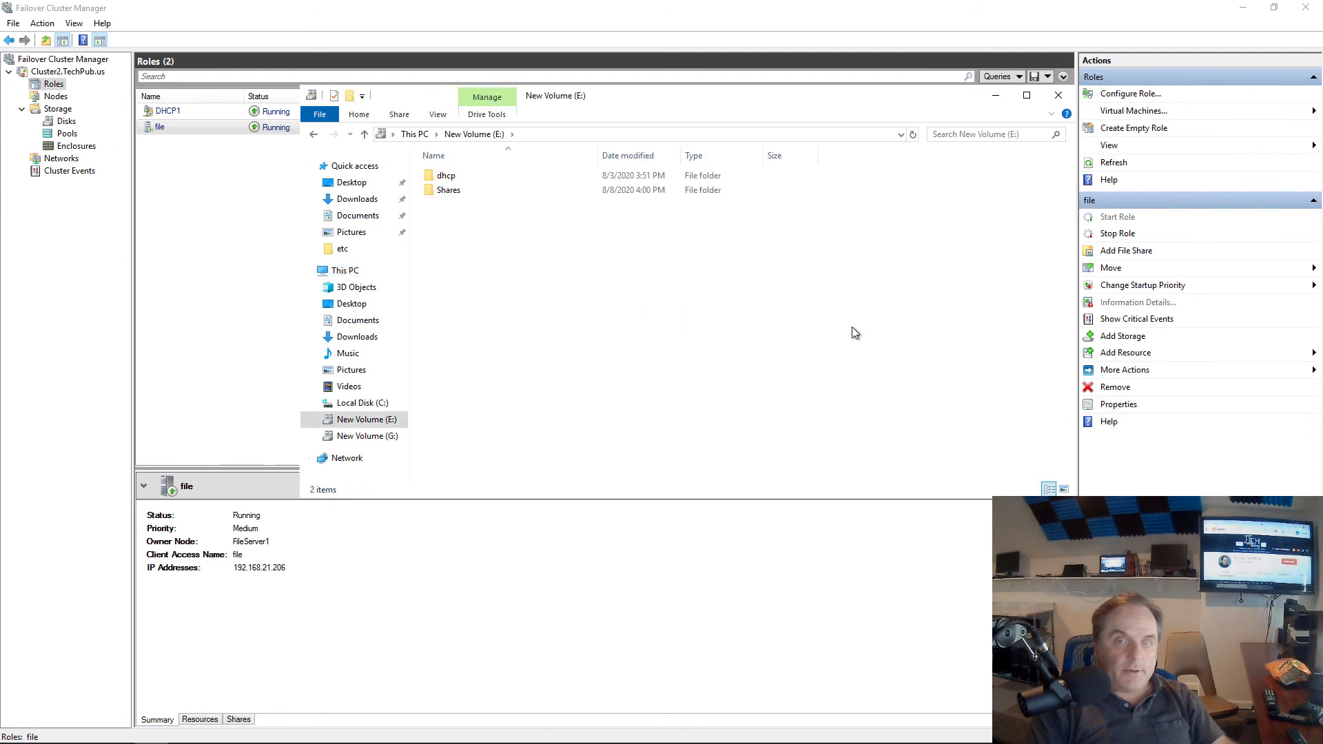
{"action": "double_click", "coordinate": [445, 190]}
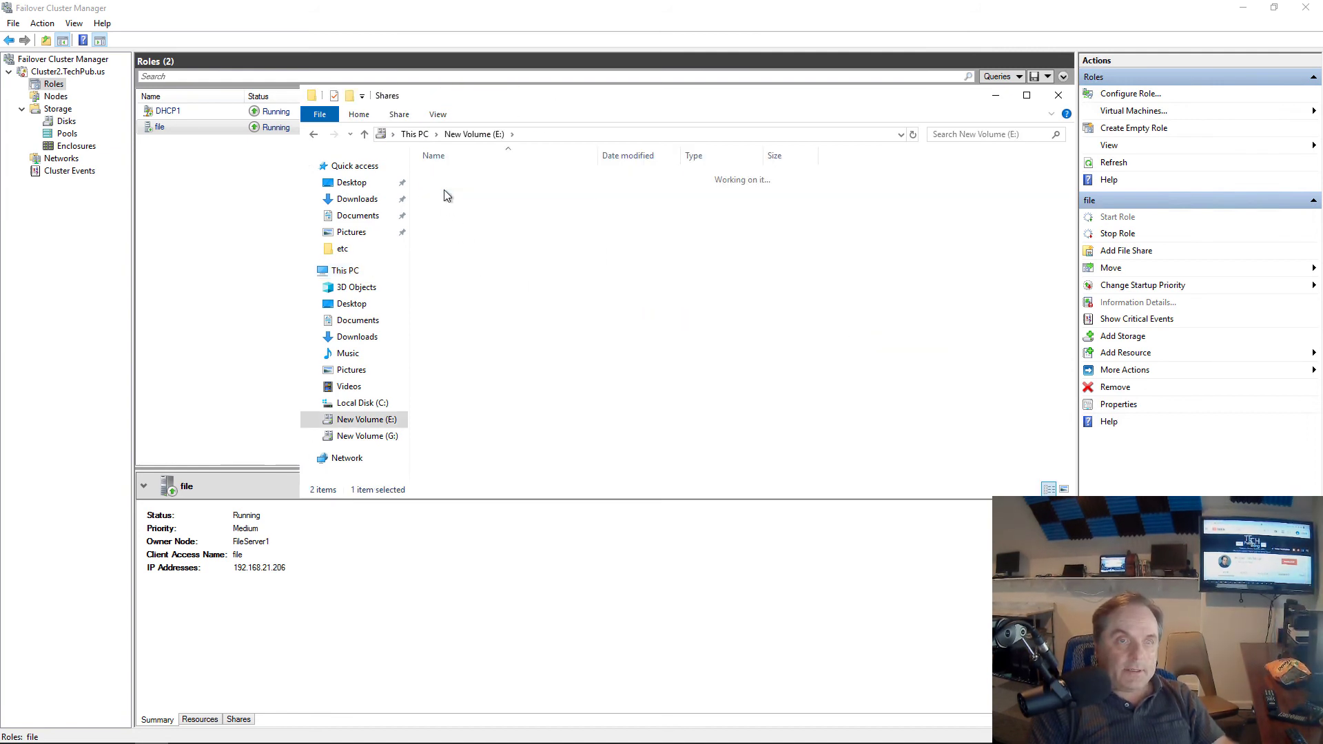
{"action": "left_click", "coordinate": [458, 177]}
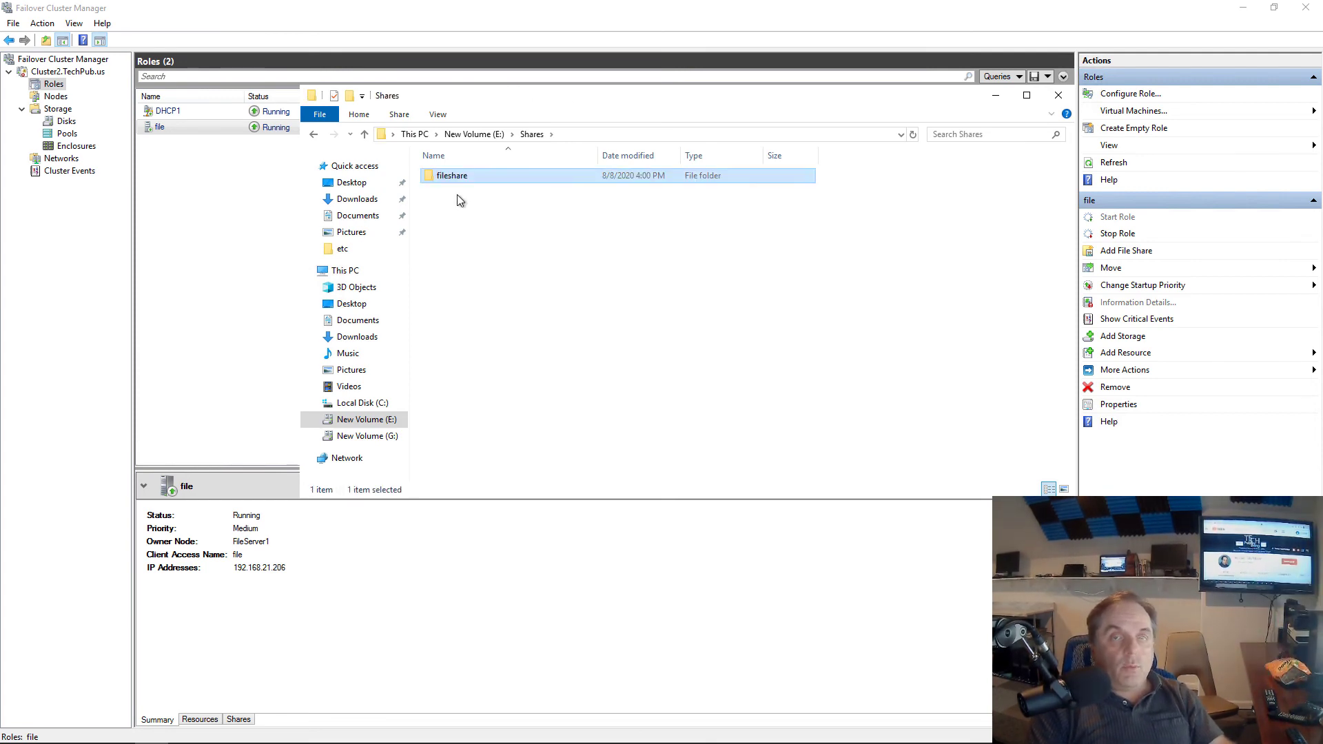
{"action": "left_click", "coordinate": [56, 96]}
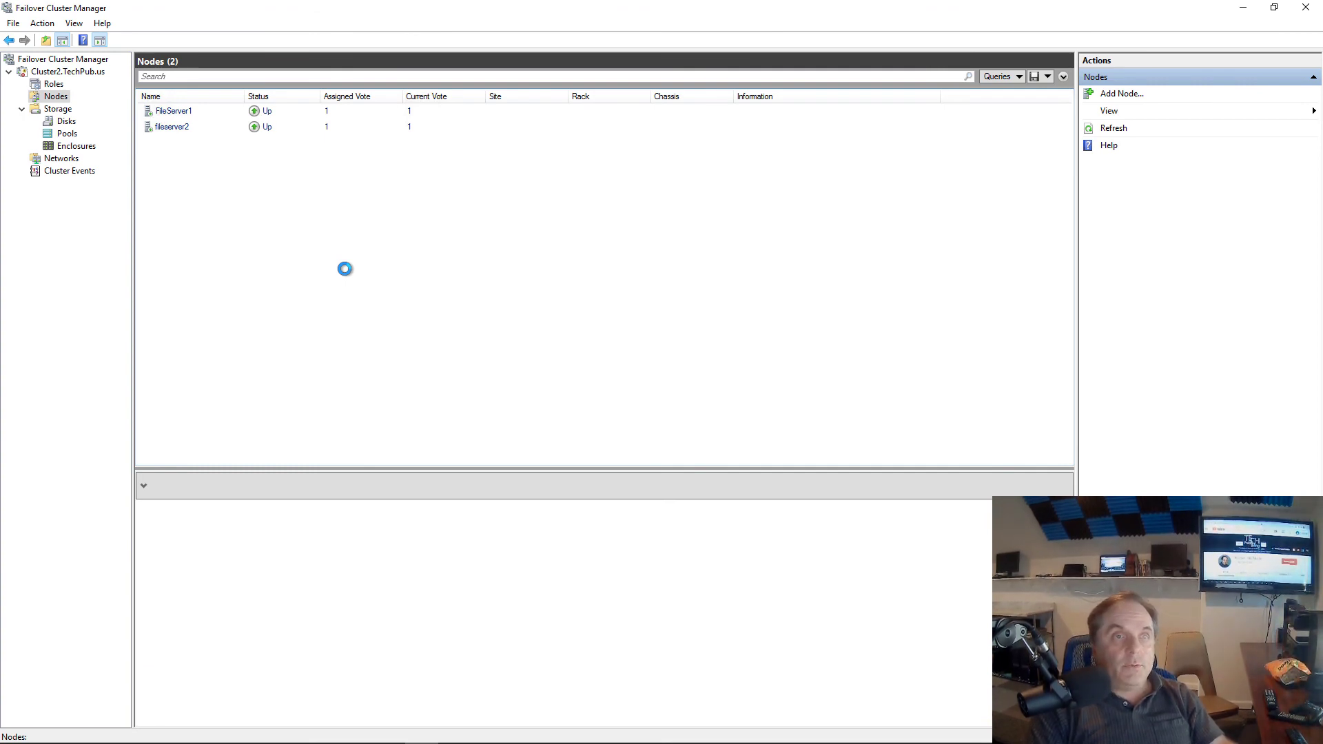
Check FileServer1, then view fileserver2's summary: Up, running Windows Server 2019 Datacenter
{"action": "left_click", "coordinate": [185, 114]}
{"action": "left_click", "coordinate": [207, 130]}
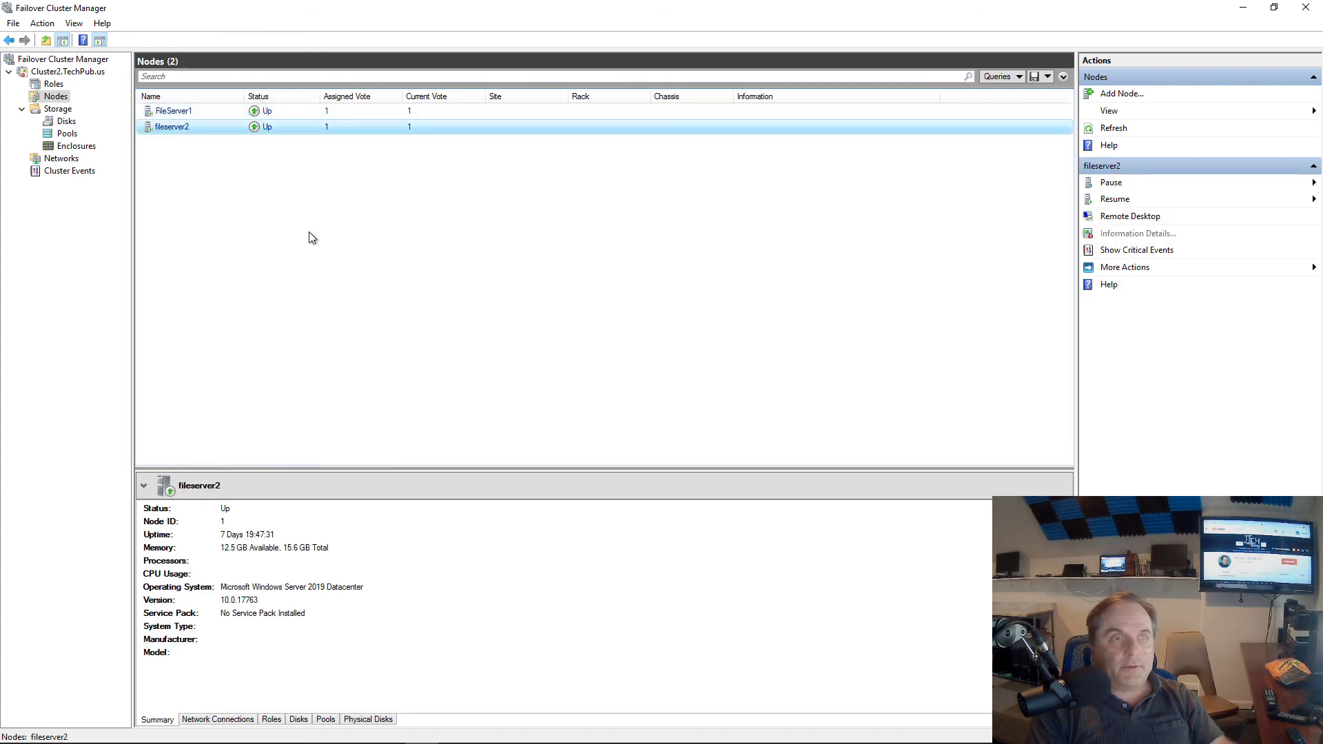